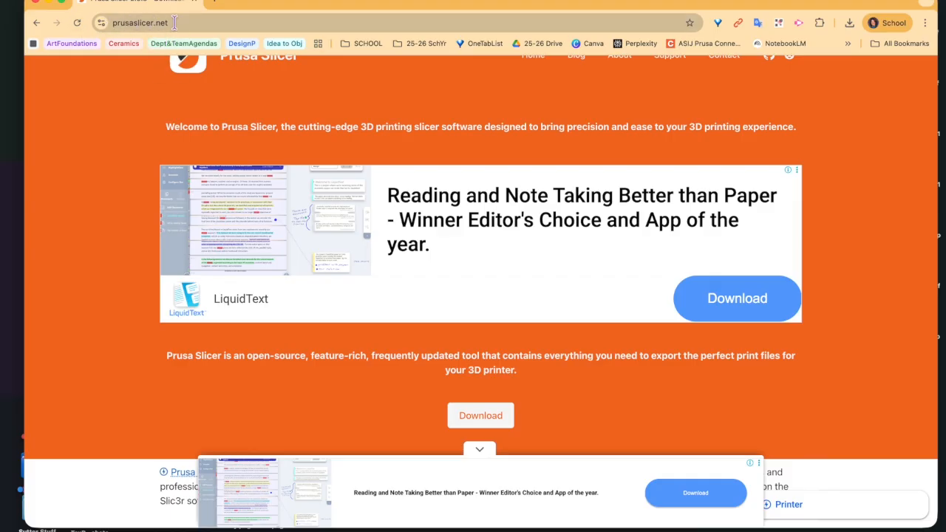
Step: Download Prusa Slicer for Mac OS from prusaslicer.net and dismiss the advertisement
click(481, 419)
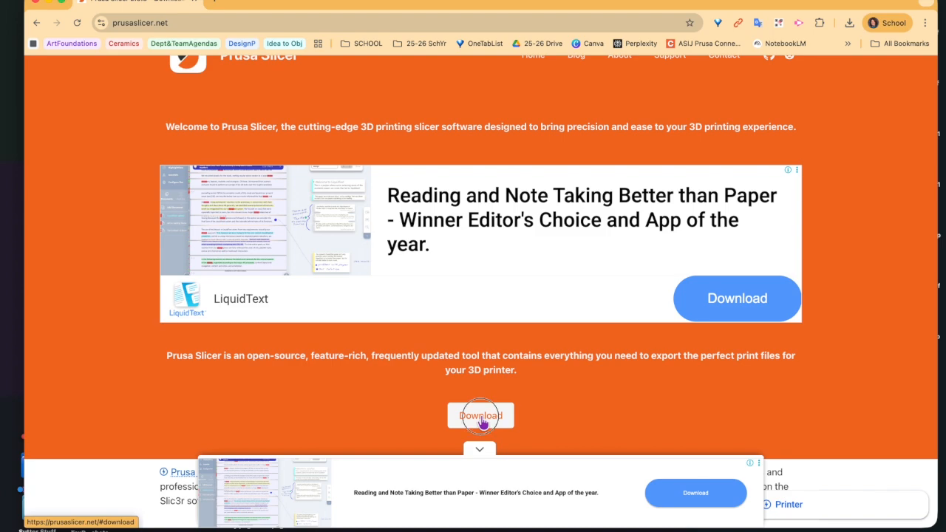
scroll(483, 422, down, 3)
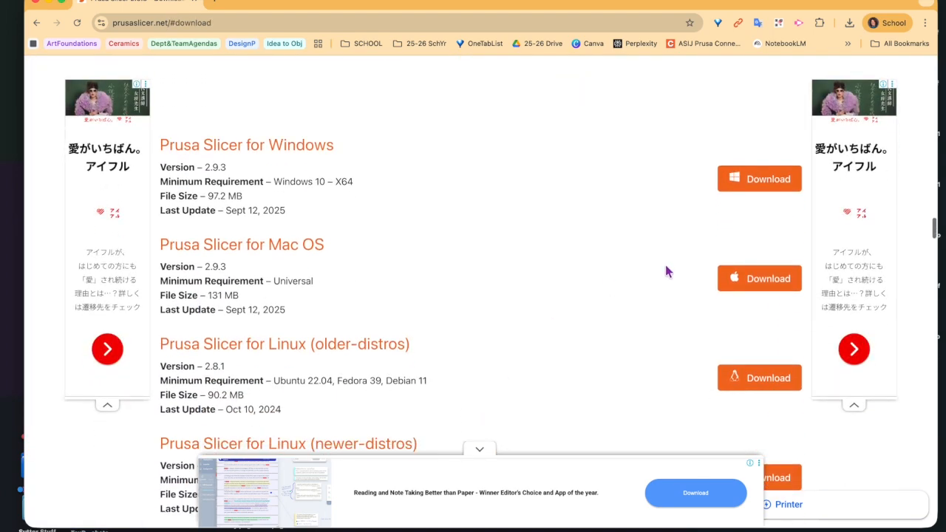
click(755, 278)
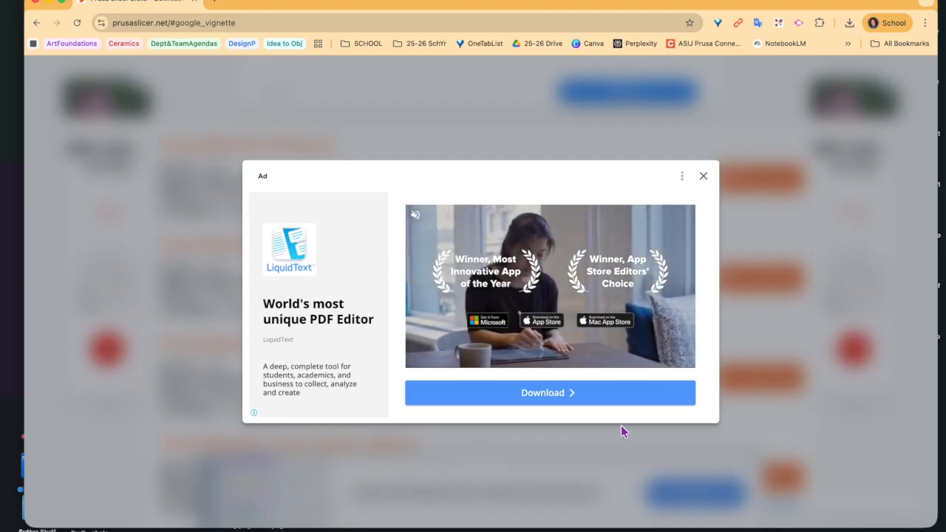
click(704, 178)
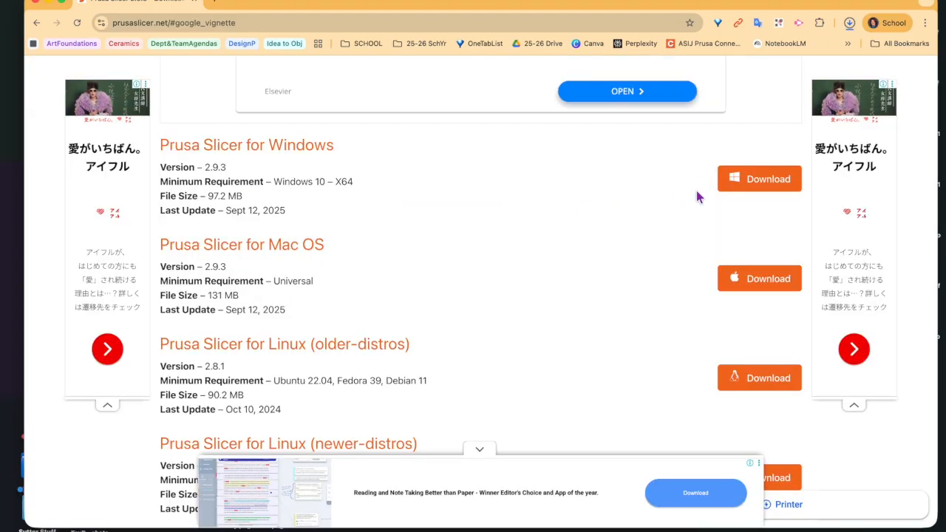
Step: Open the downloaded PrusaSlicer-2.9.3.dmg and select Original Prusa Drivers in its installer window
mouse_move(637, 517)
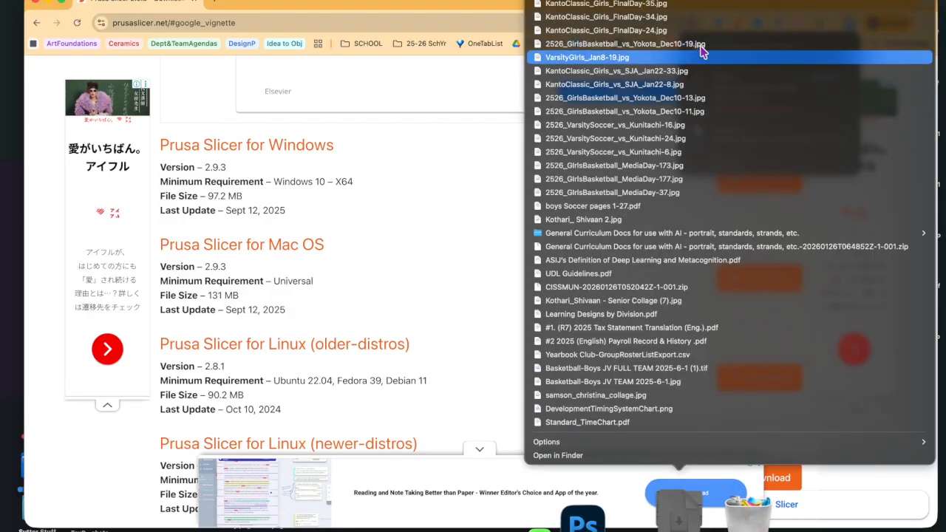
scroll(701, 51, up, 5)
click(701, 1)
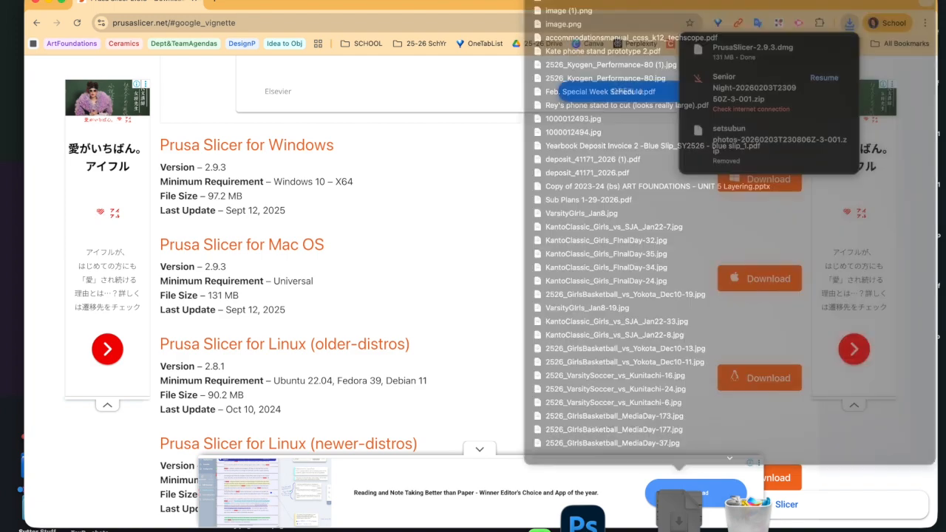
click(752, 50)
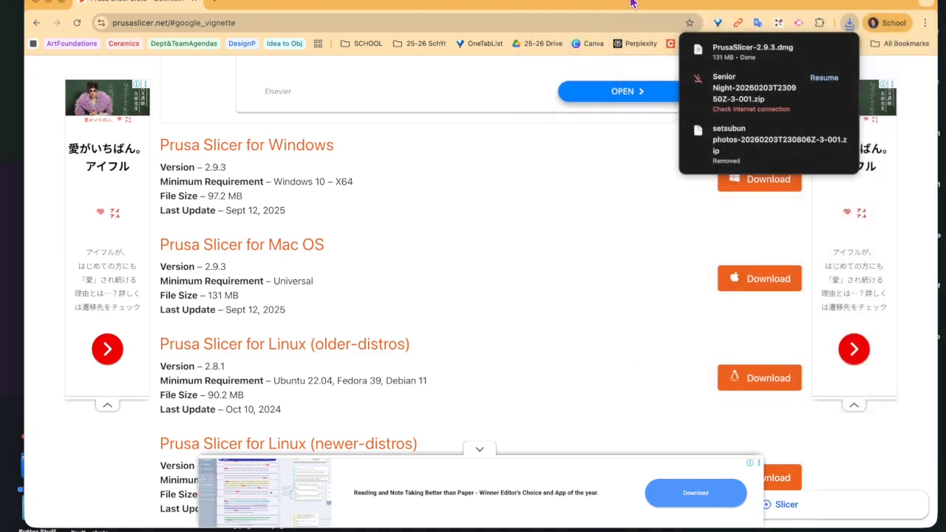
mouse_move(179, 422)
mouse_down()
mouse_move(383, 403)
mouse_move(306, 370)
mouse_move(183, 415)
mouse_up()
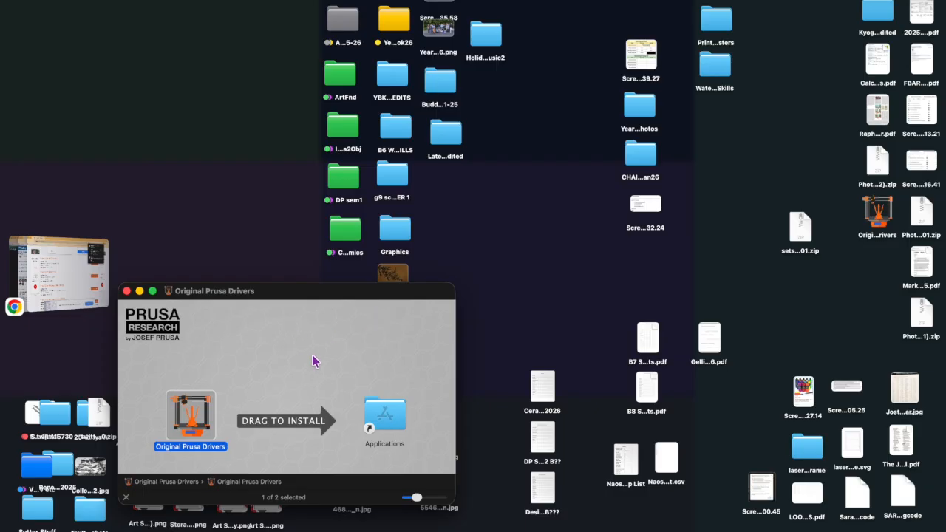
Step: Switch to PrusaSlicer from the installer and enlarge its window to fill most of the screen
click(542, 306)
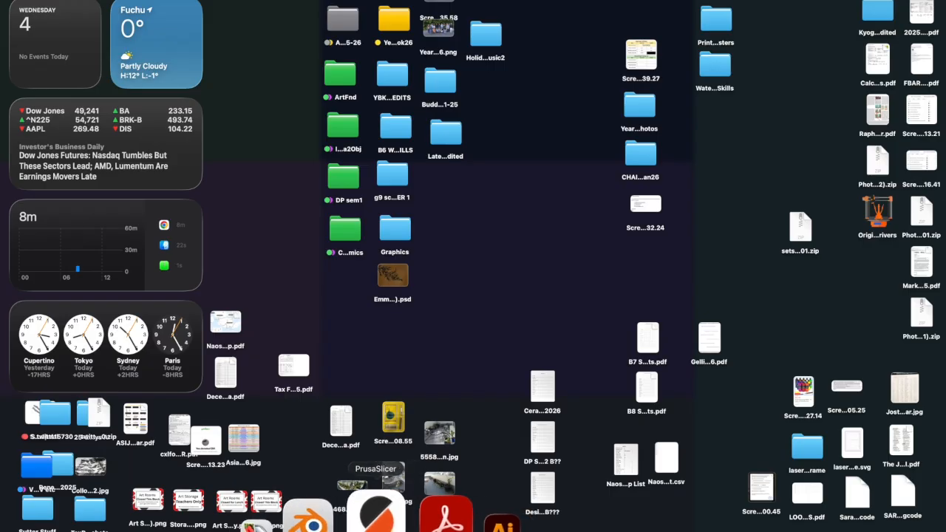
click(380, 512)
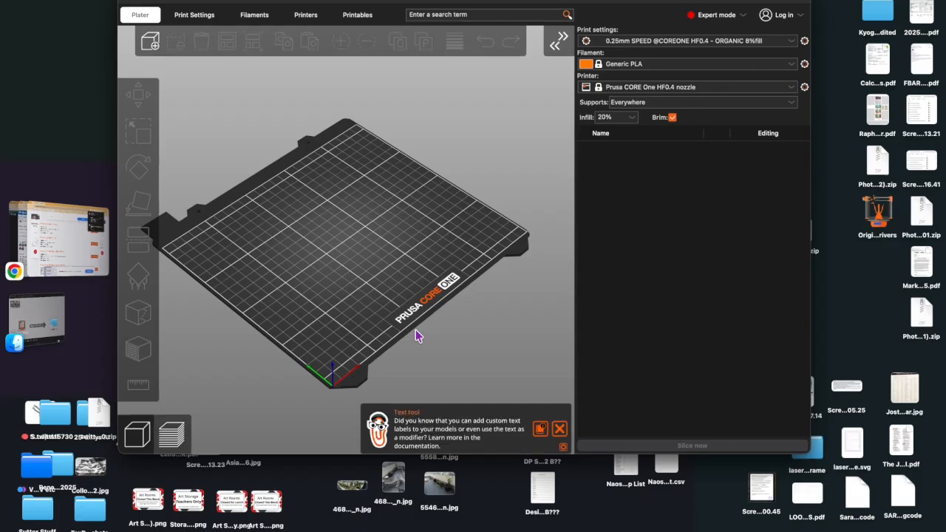
drag(523, 4, 439, 3)
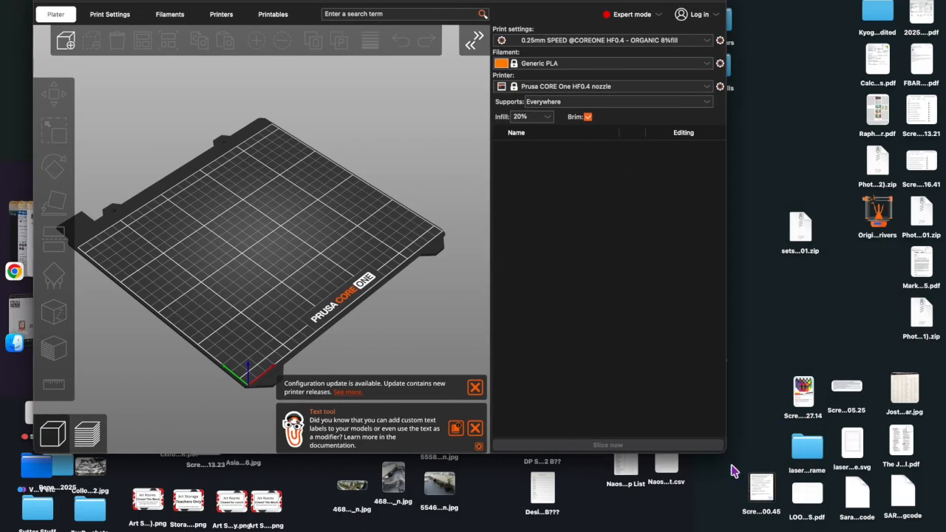
drag(725, 448, 908, 523)
Step: Start the Configuration Assistant and install the Prusa Research 2.4.5 configuration update
click(222, 2)
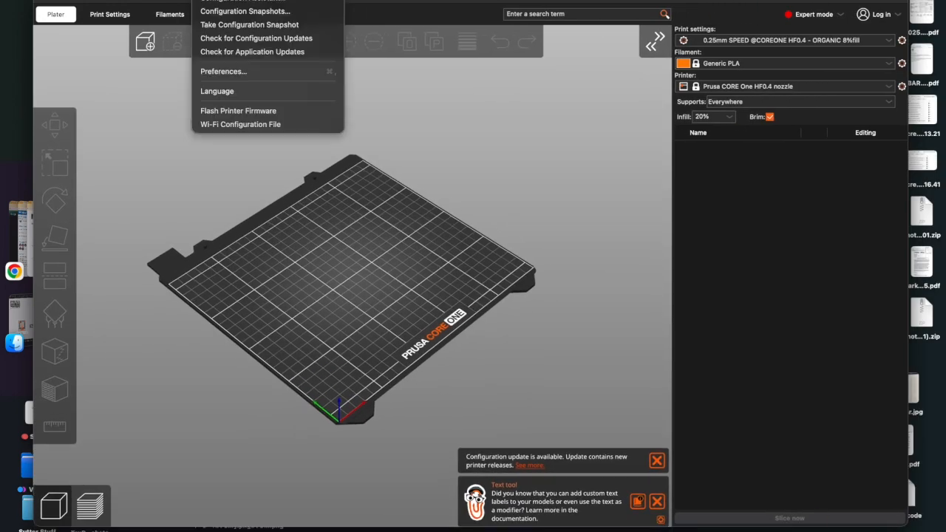
click(223, 4)
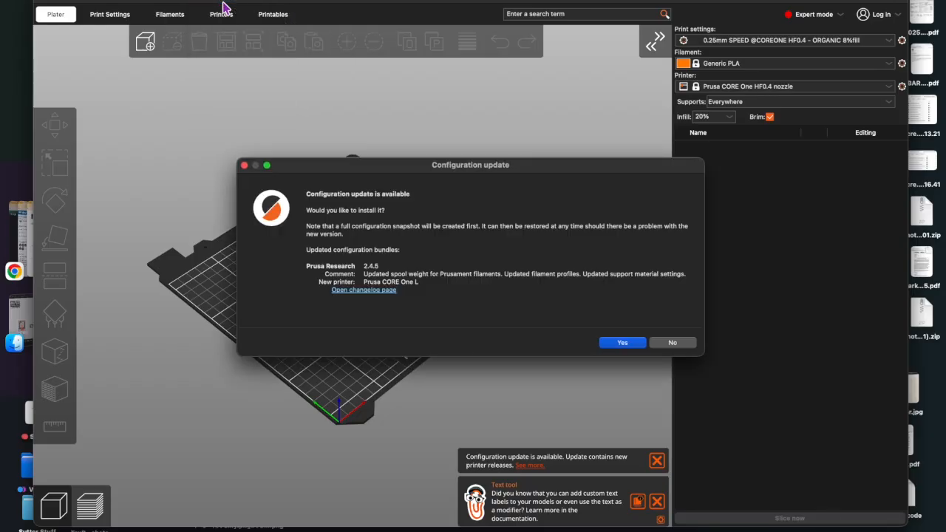
click(626, 344)
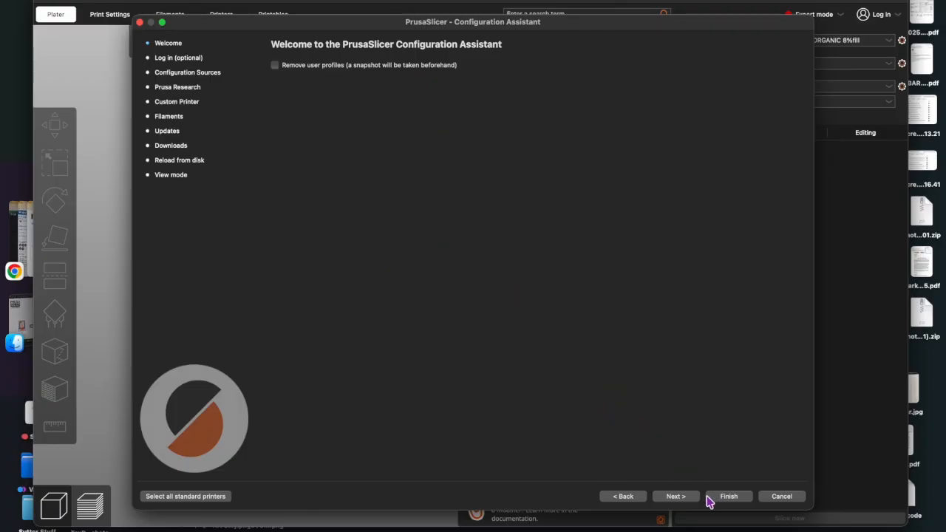
Step: Proceed to the assistant's filament profiles, skipping the login and keeping the Prusa FFF source and the Prusa CORE One HF0.4 mm nozzle
click(682, 497)
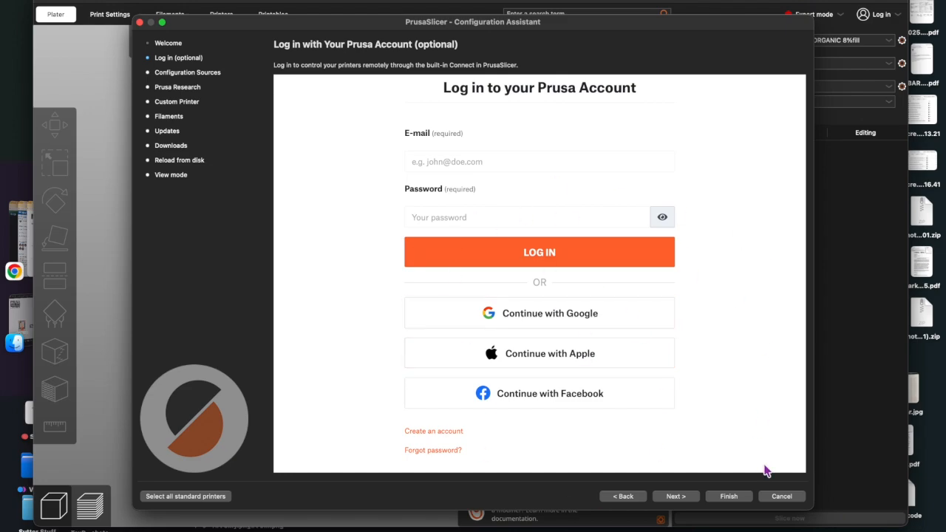
click(674, 496)
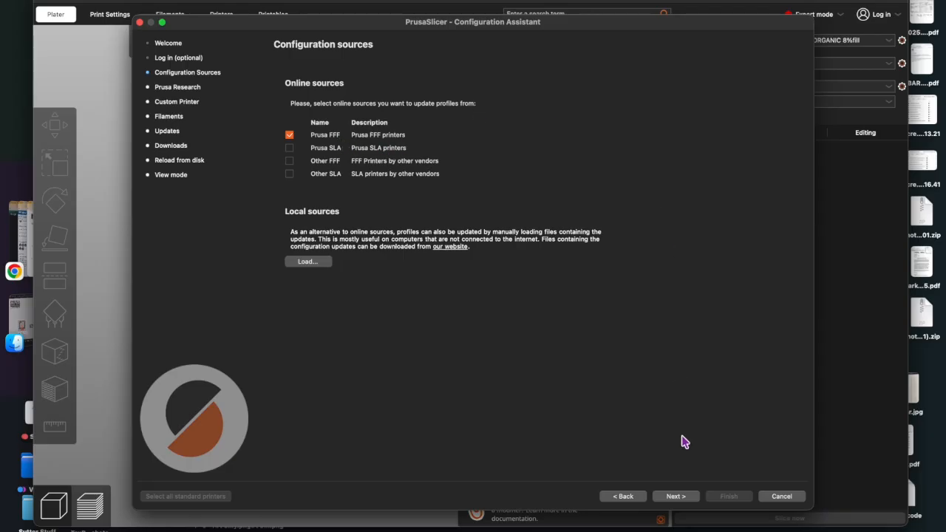
click(677, 498)
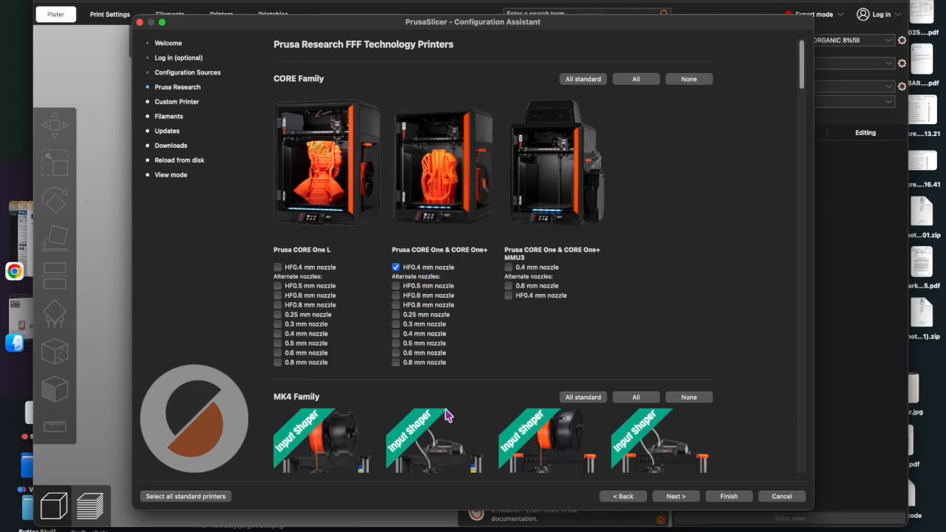
click(679, 498)
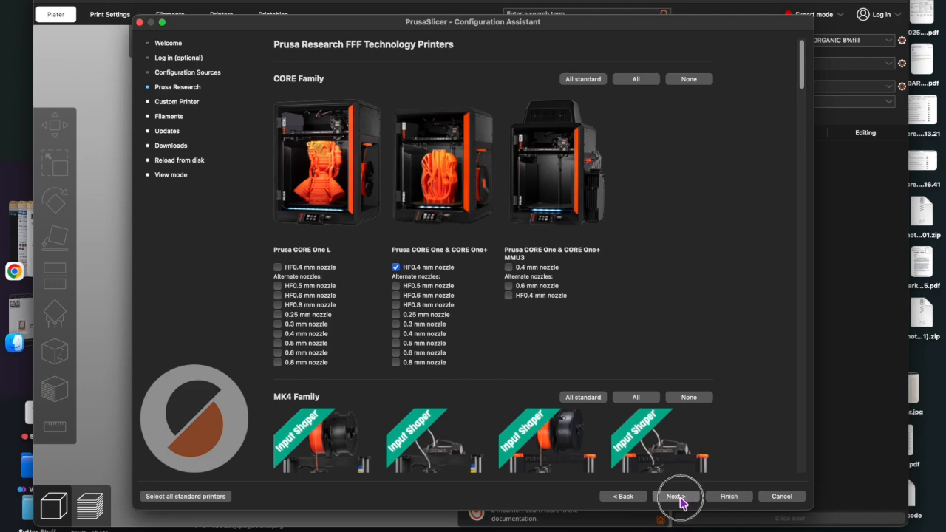
click(678, 497)
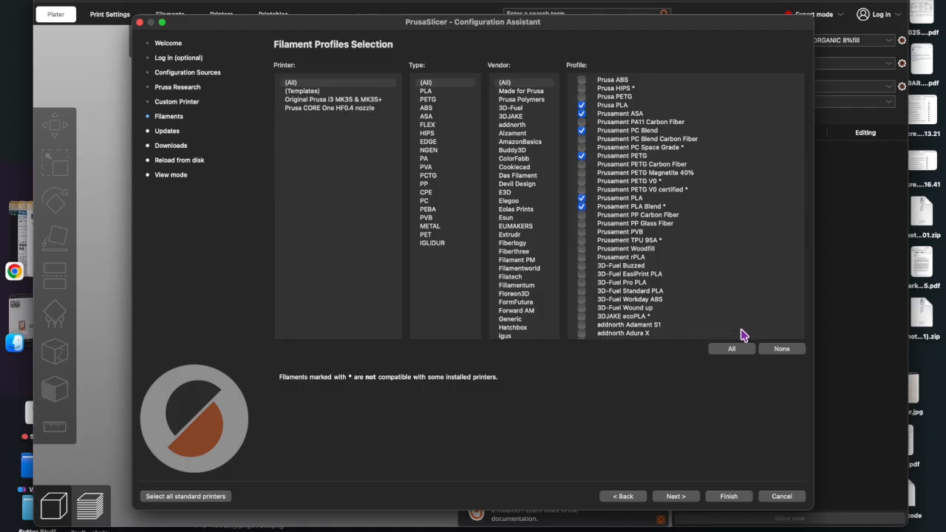
Step: Clear all selected filament profiles and enable only Generic PLA
click(781, 350)
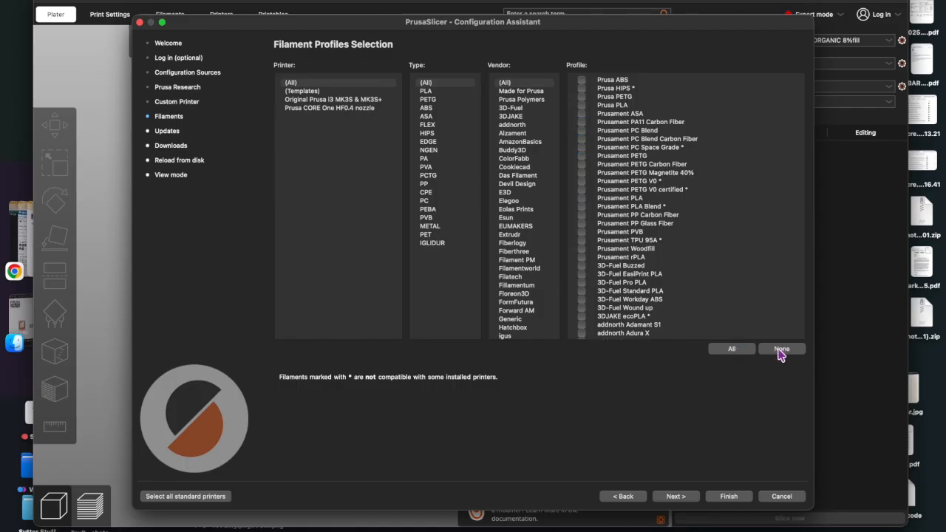
scroll(709, 260, down, 5)
scroll(708, 261, down, 15)
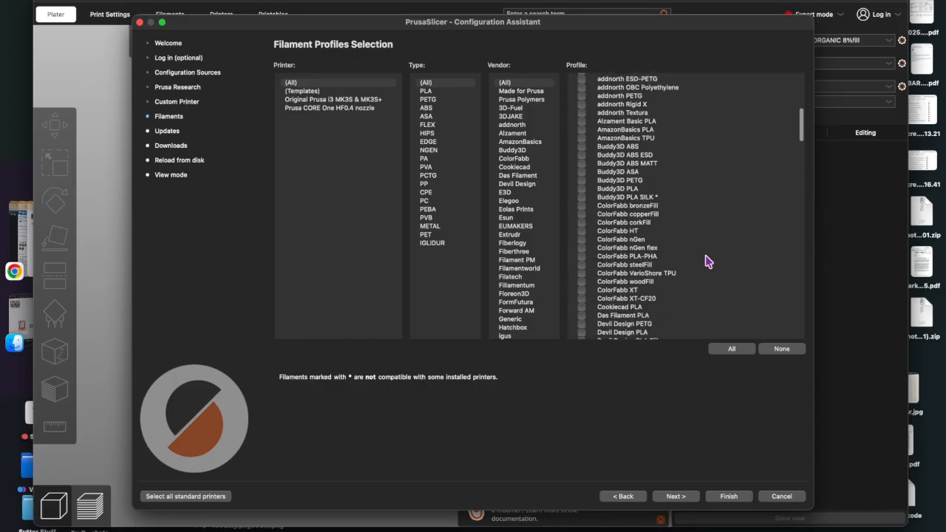
scroll(708, 261, down, 10)
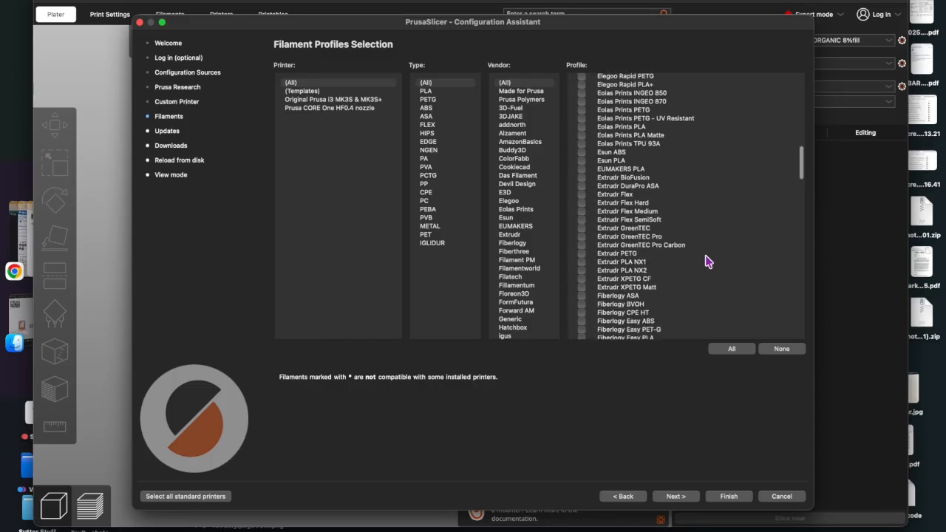
scroll(708, 260, down, 10)
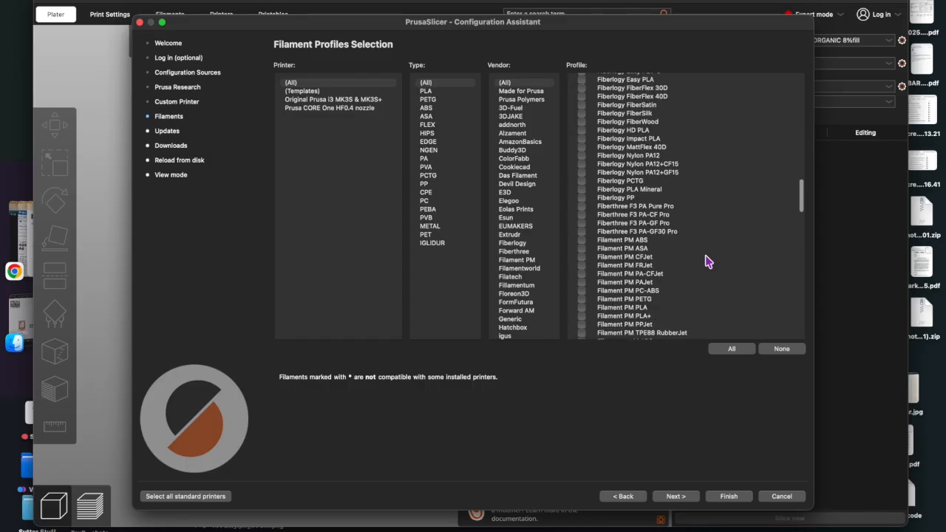
scroll(708, 261, down, 10)
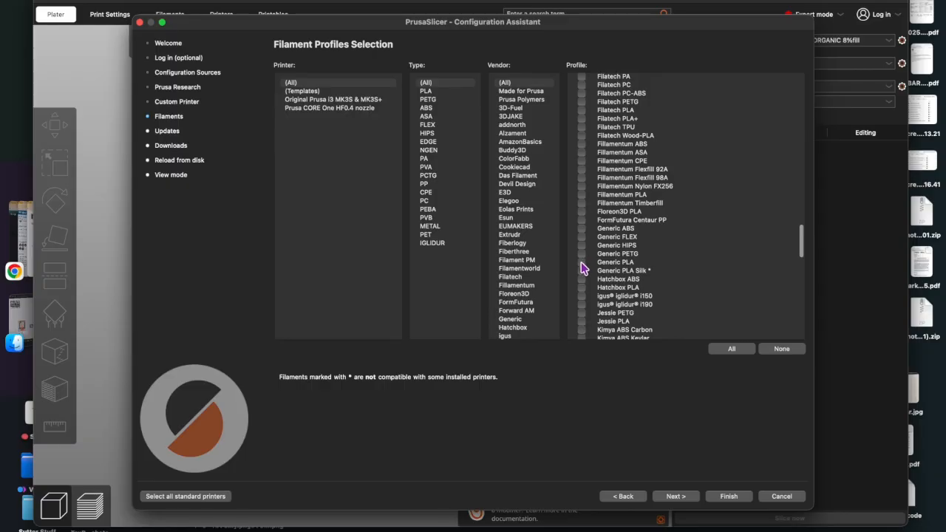
click(581, 263)
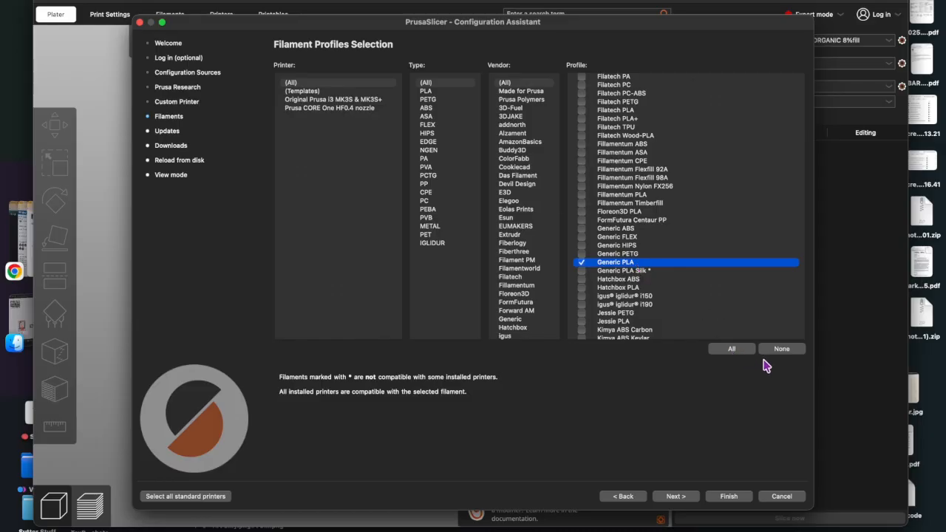
Step: Finish the Configuration Assistant, keeping the default update and download settings and Expert mode
click(677, 498)
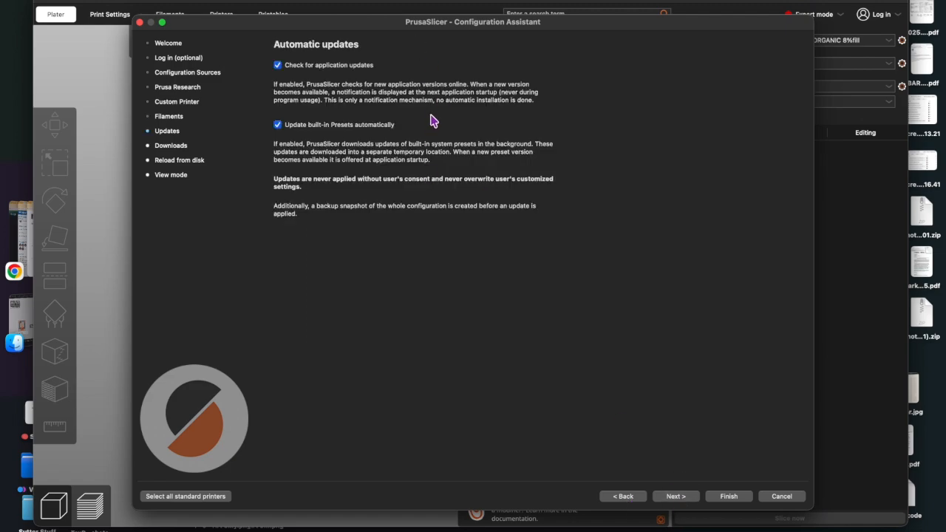
click(683, 501)
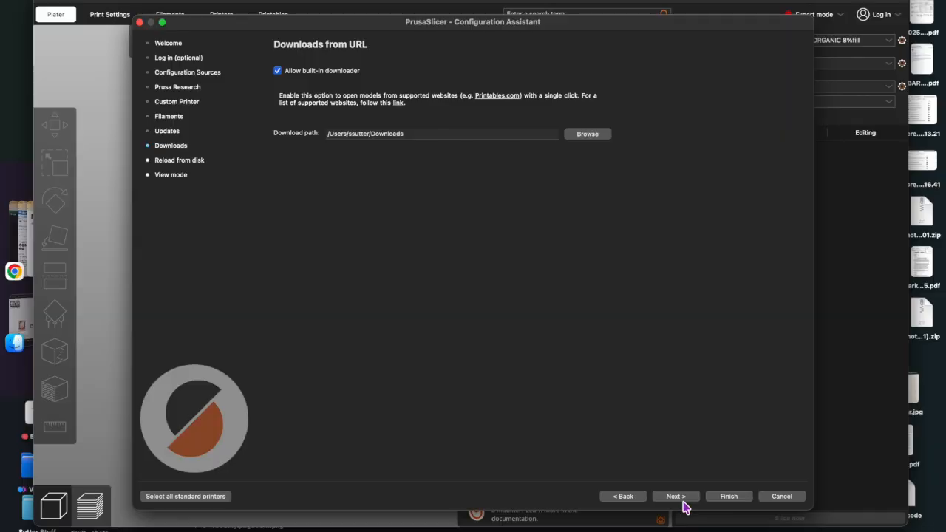
click(682, 500)
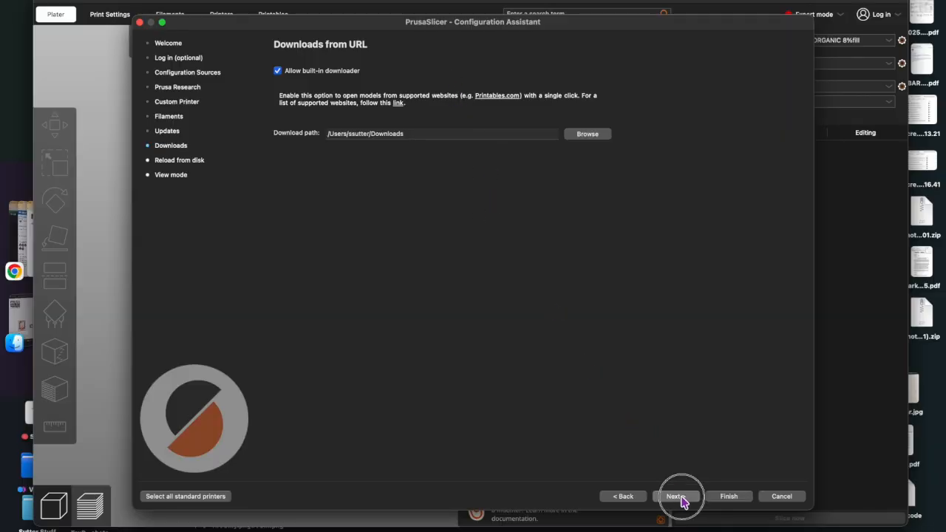
click(679, 498)
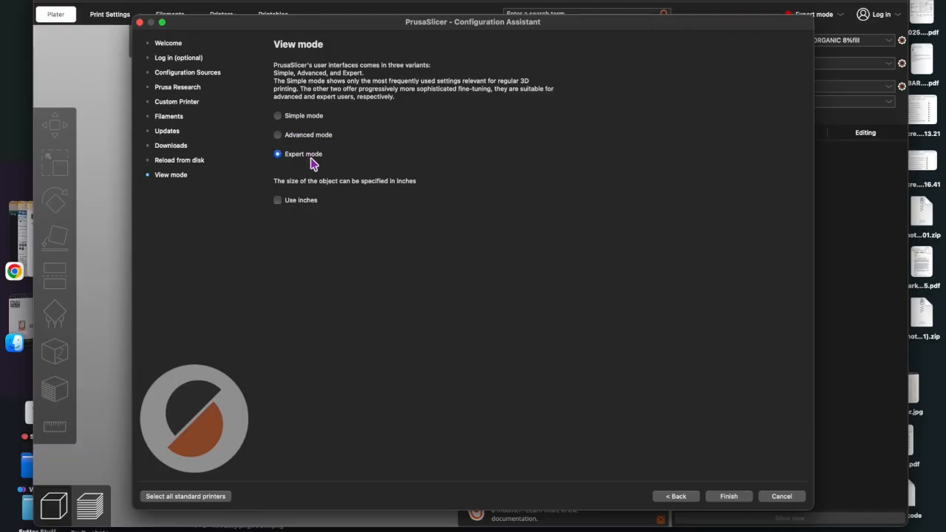
click(730, 499)
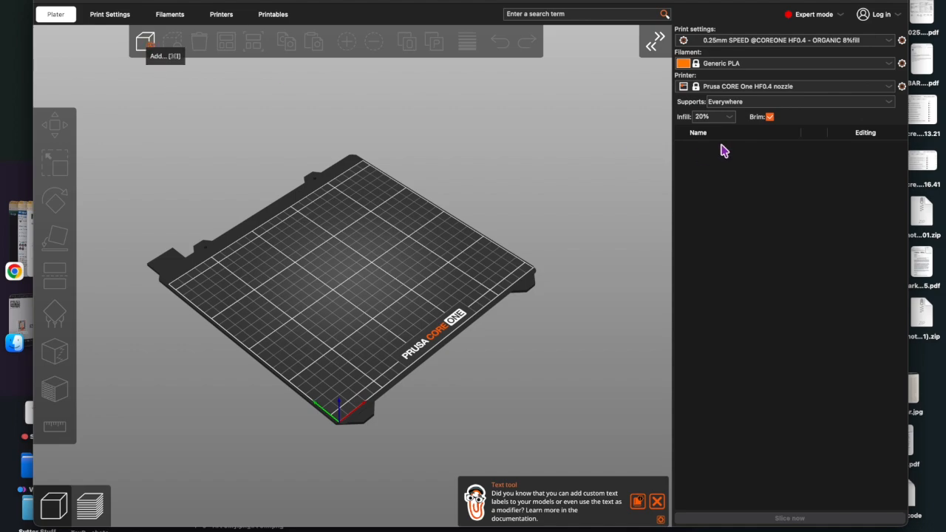
Step: Look through the available print presets and review the layers and perimeters and infill print settings
click(813, 42)
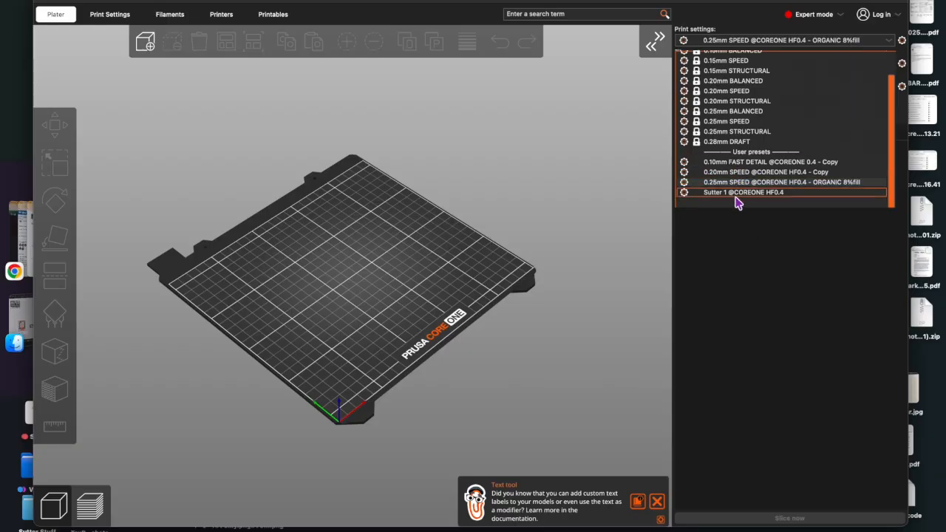
click(203, 107)
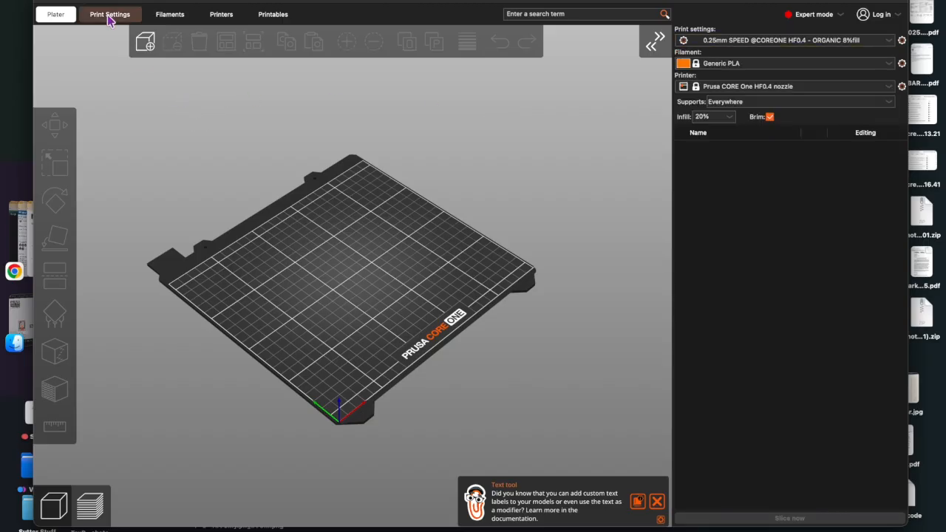
click(109, 16)
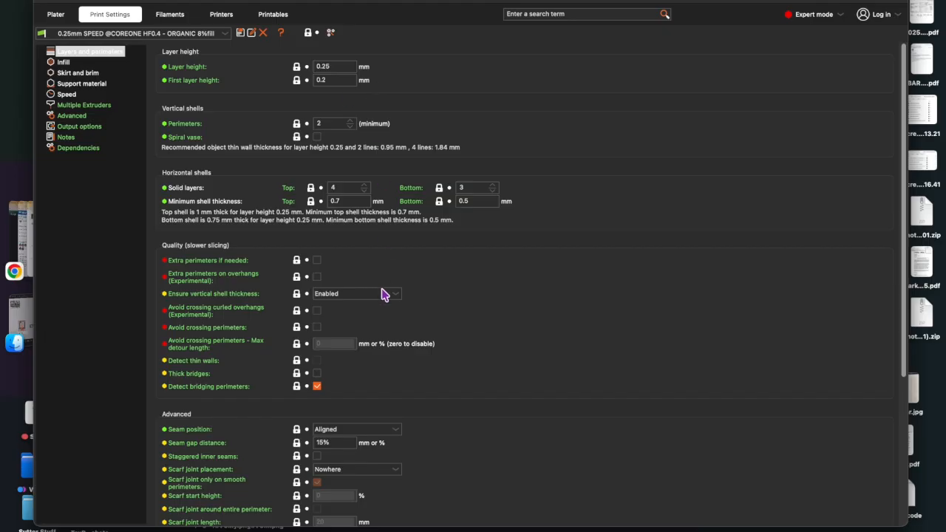
scroll(372, 328, down, 5)
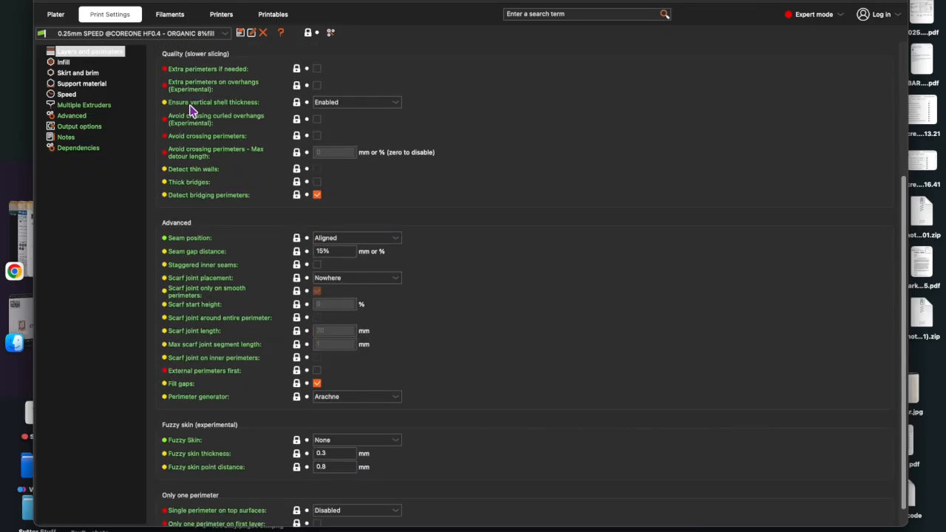
click(64, 63)
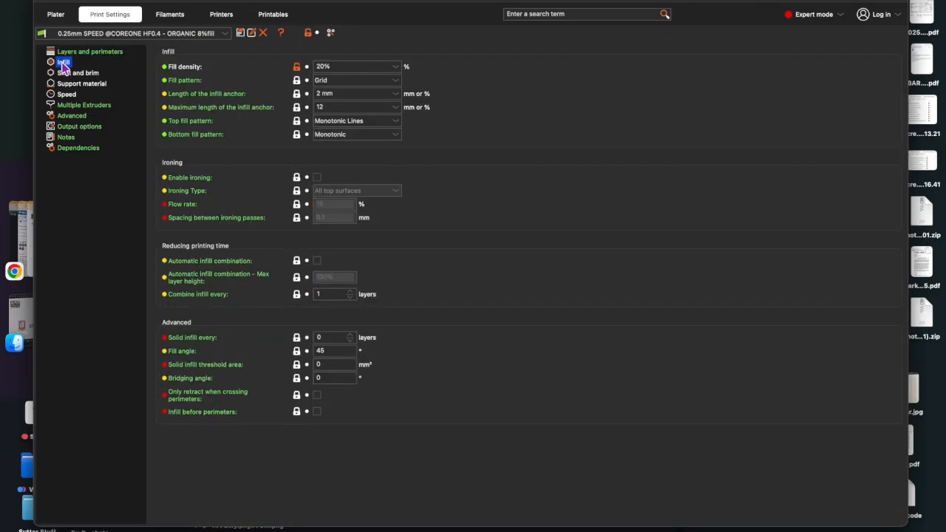
Step: Check the support material style options, keeping Organic, and set the overhang threshold to 39°
click(87, 87)
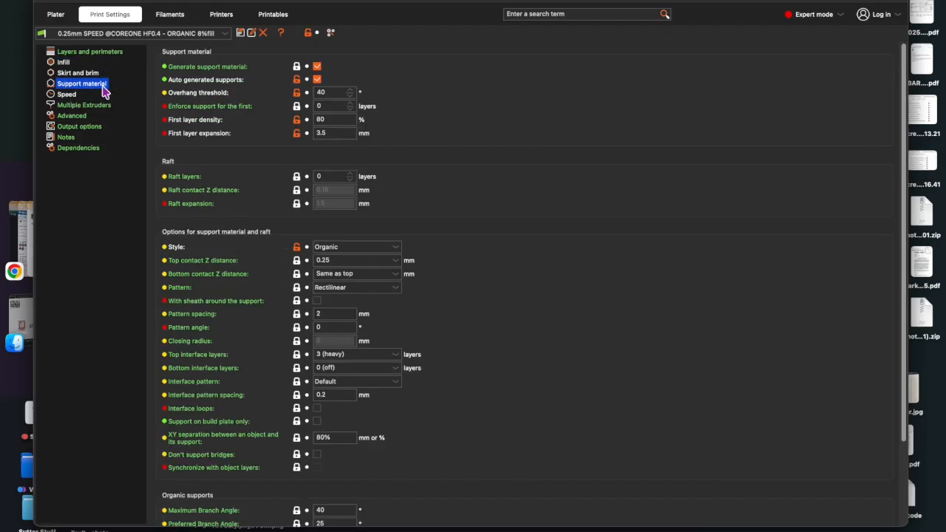
click(392, 249)
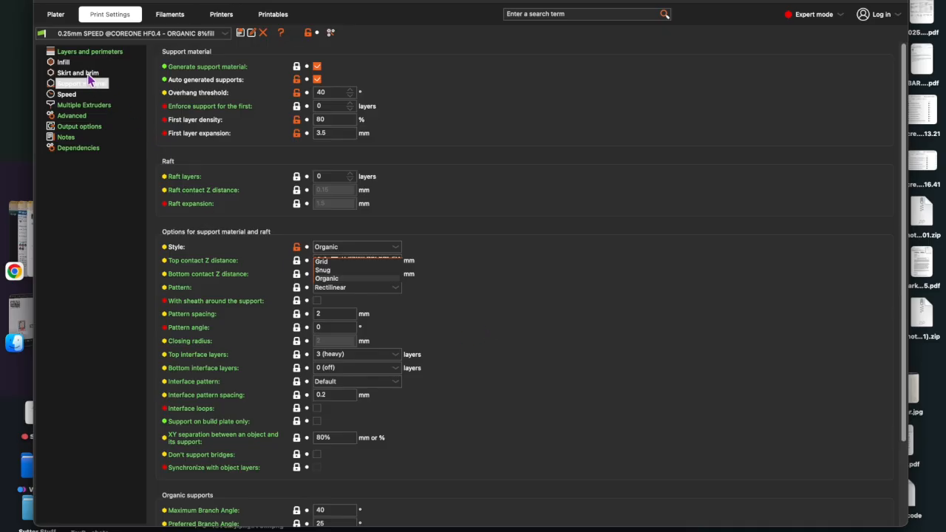
scroll(341, 92, down, 1)
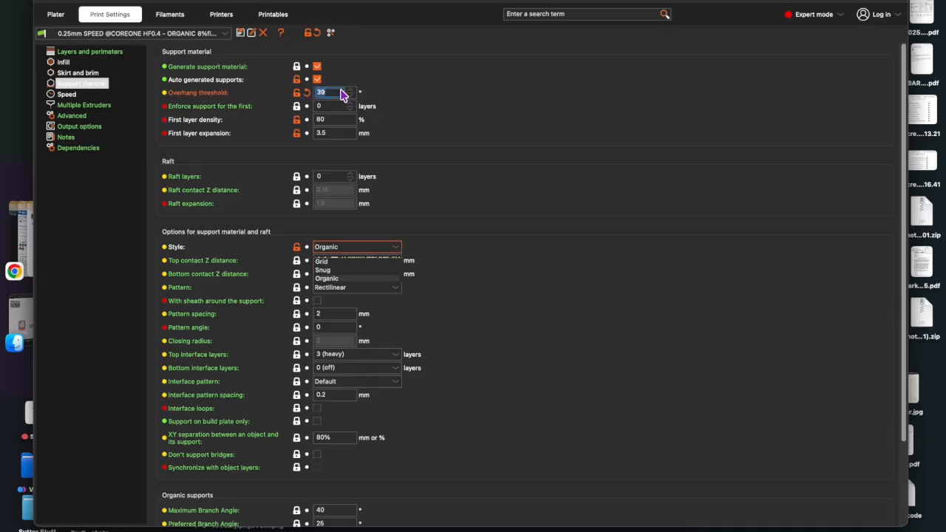
Step: Set the infill's fill density to 10% in the print settings
click(64, 63)
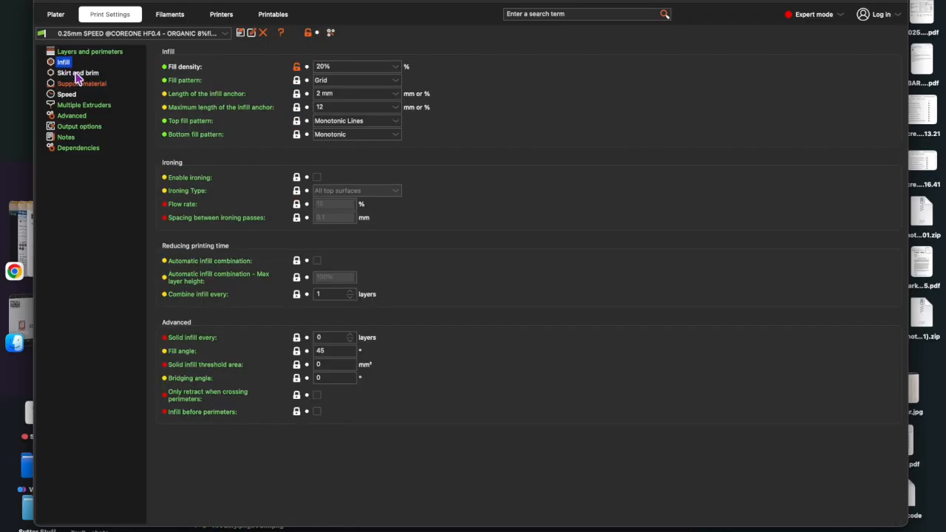
click(396, 67)
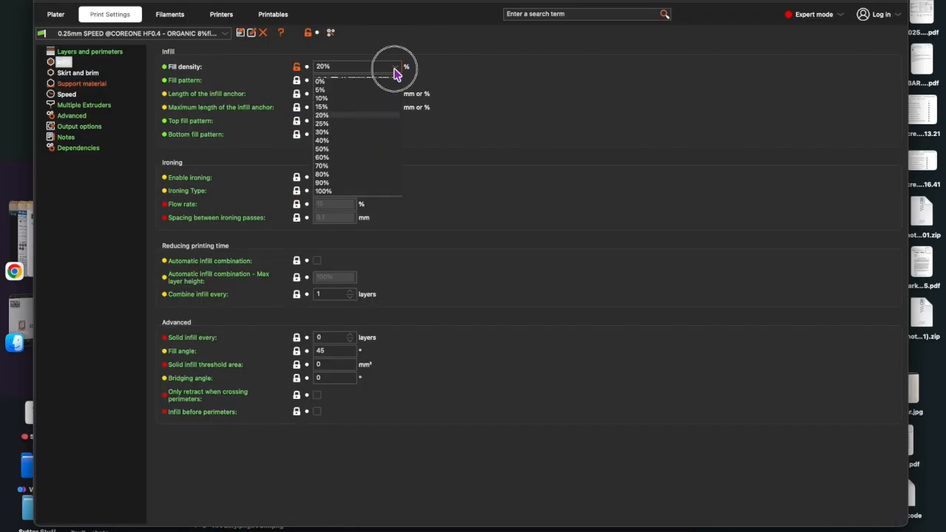
click(348, 99)
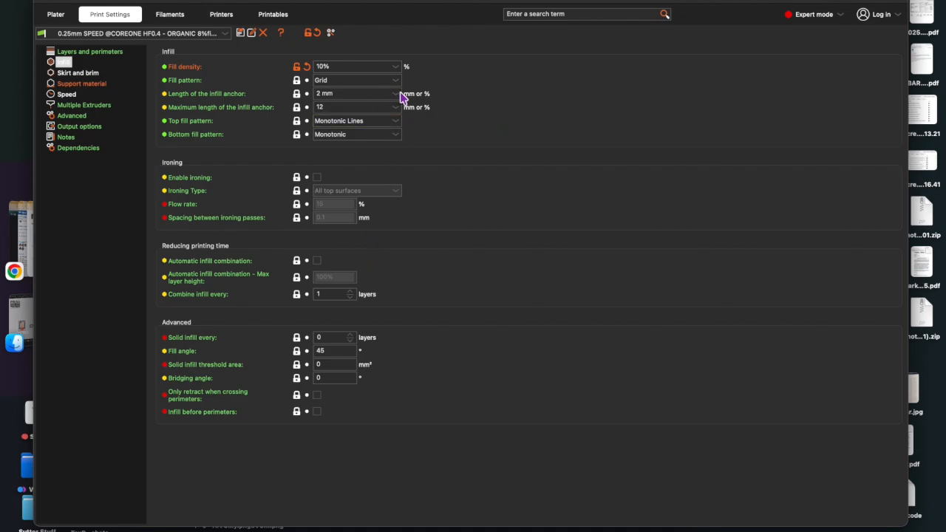
Step: Browse the available fill patterns and keep Grid
click(395, 81)
scroll(379, 132, down, 1)
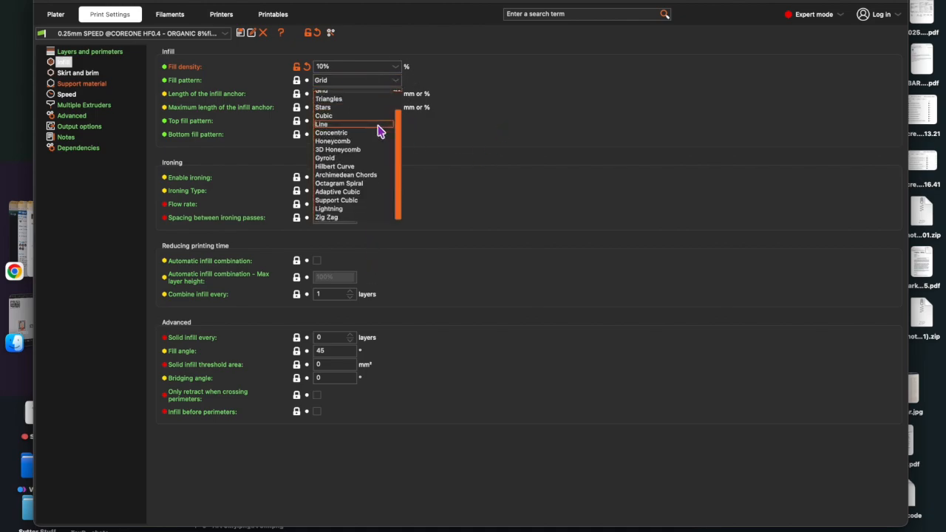
scroll(378, 131, up, 1)
scroll(378, 132, down, 1)
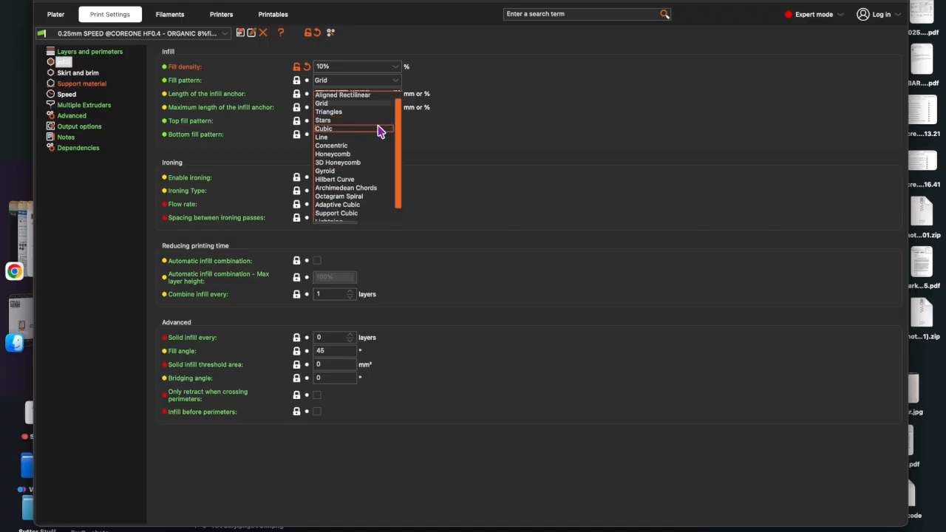
scroll(365, 111, up, 1)
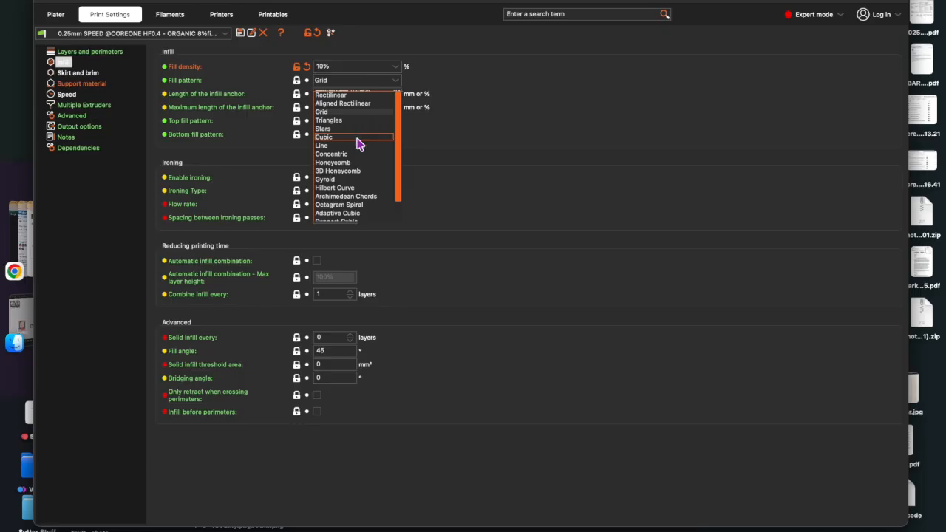
click(355, 112)
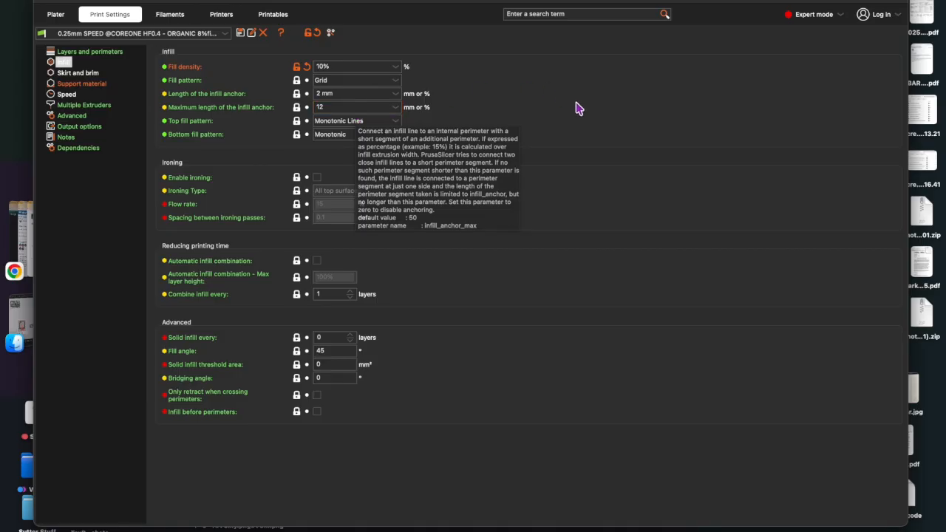
Step: Import the hummingbird amulet, turtle amulet and hand STL models onto the plater and auto-arrange them on the bed
key(super+1)
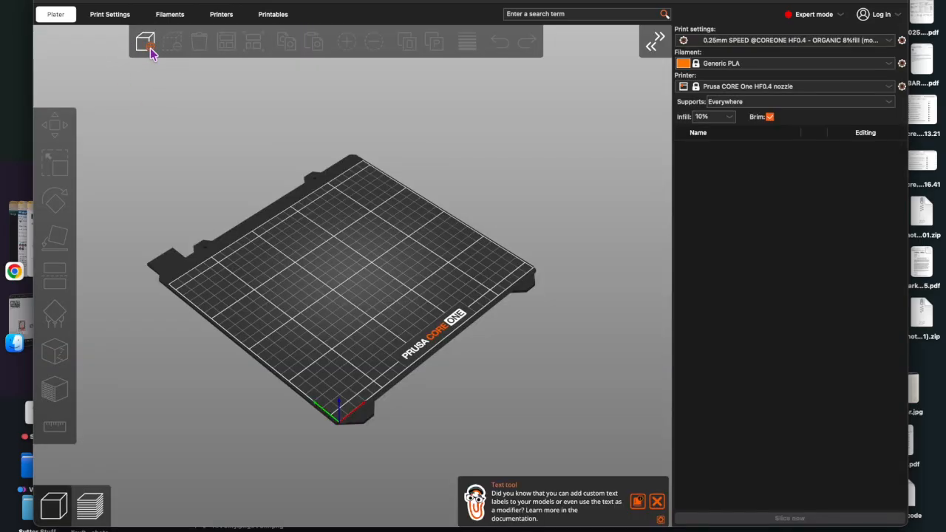
key(super+i)
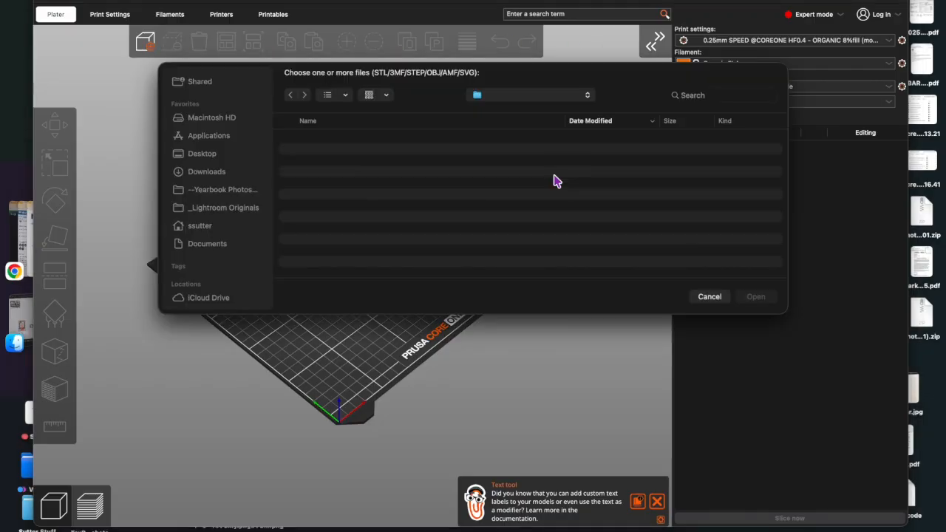
click(721, 95)
text(stl)
click(349, 238)
click(755, 296)
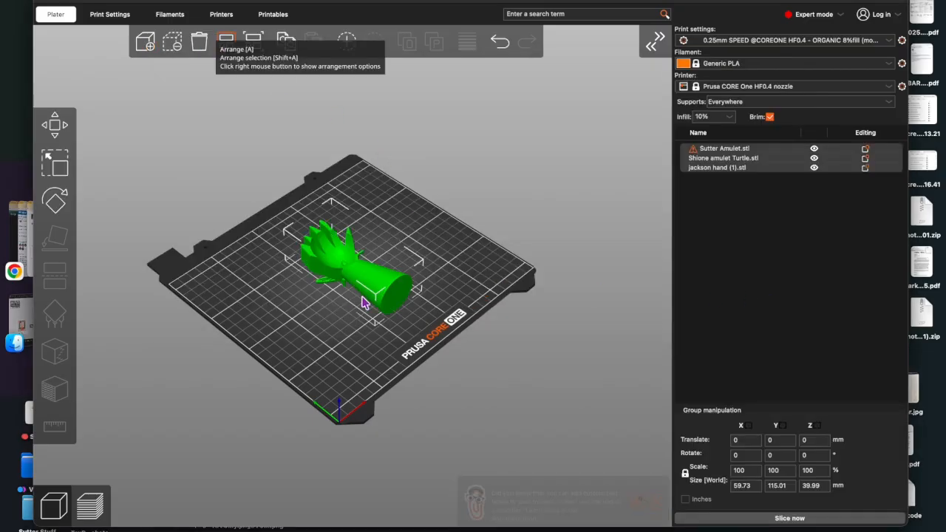
click(227, 42)
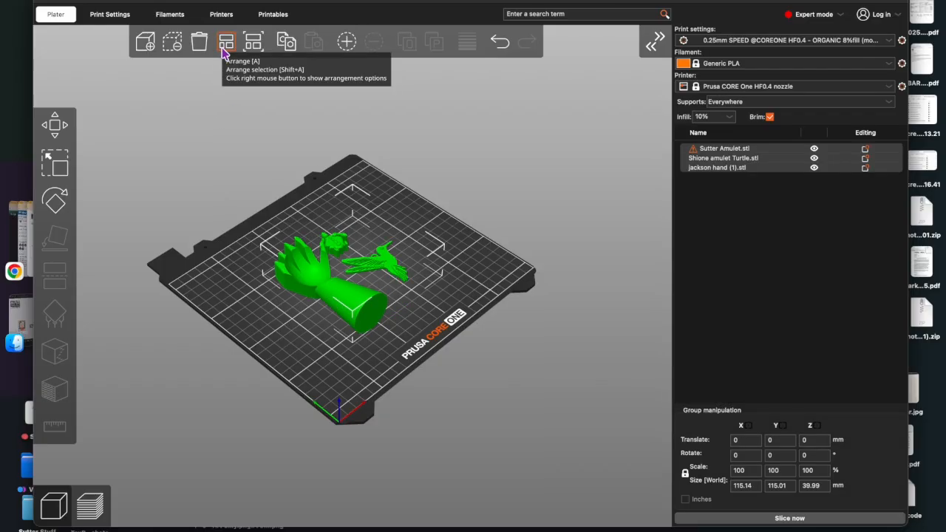
Step: Examine the three models from above, beneath and the side of the bed to check how they rest on it
drag(441, 292, 440, 344)
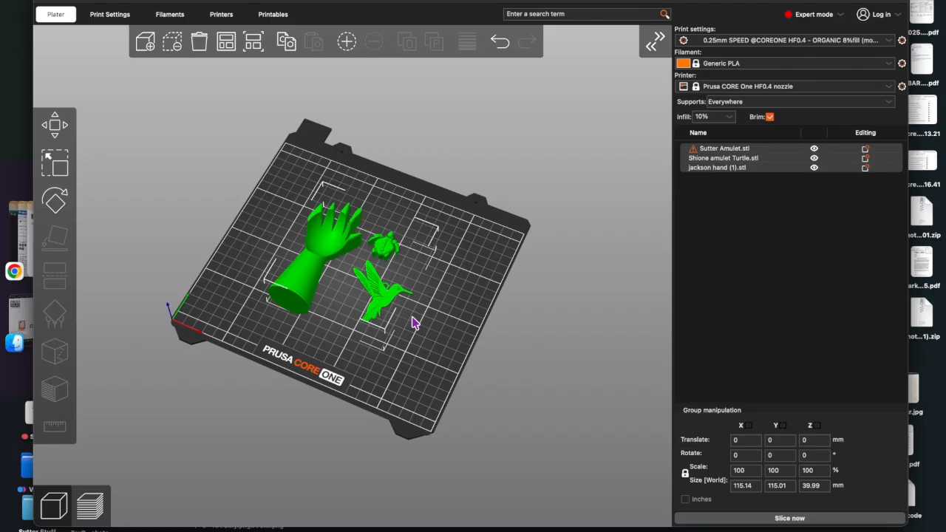
scroll(407, 319, up, 5)
drag(572, 253, 515, 255)
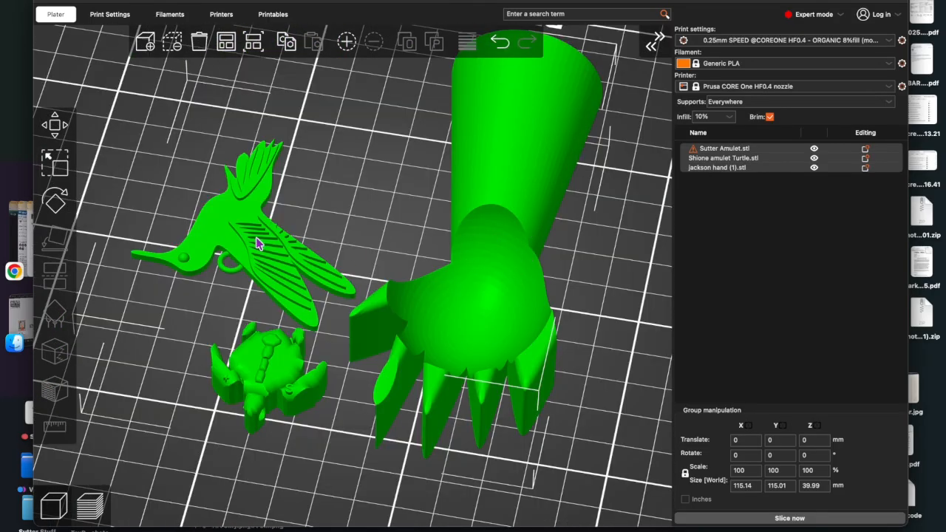
drag(349, 467, 356, 379)
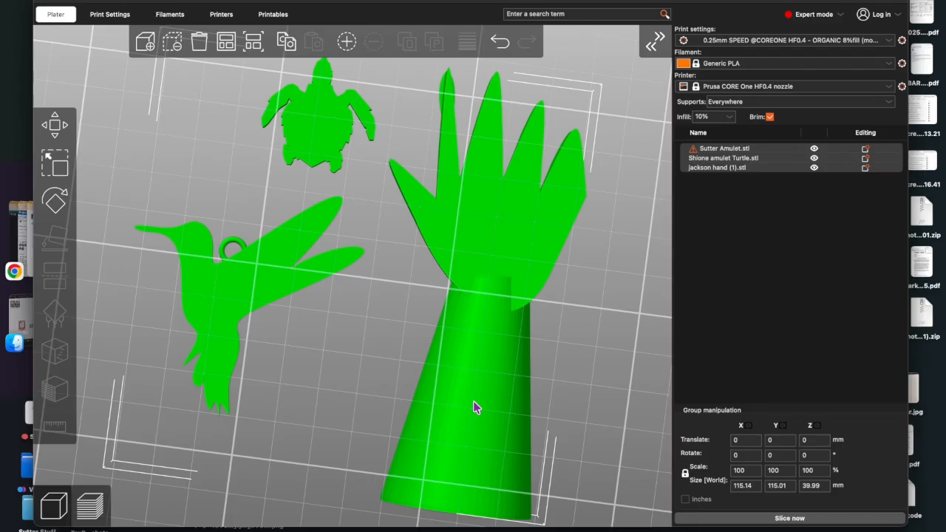
drag(618, 313, 553, 347)
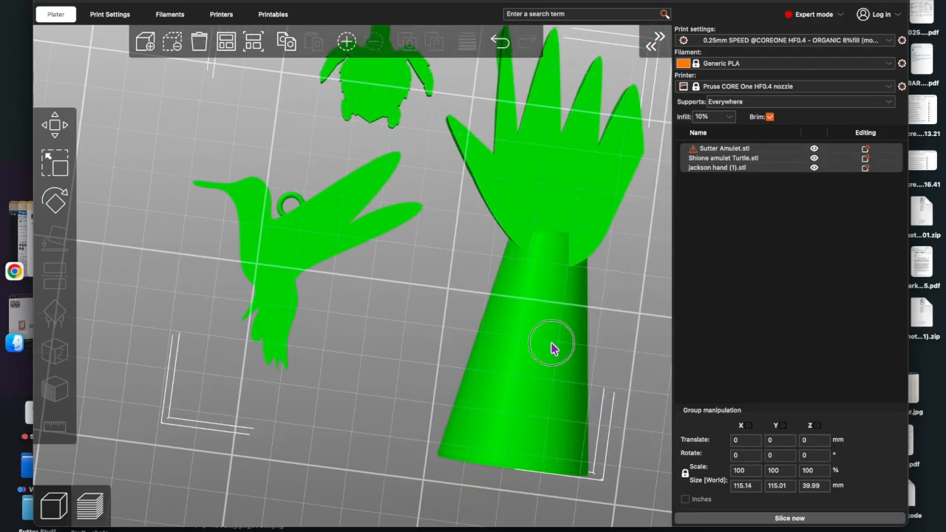
drag(103, 314, 534, 372)
click(596, 384)
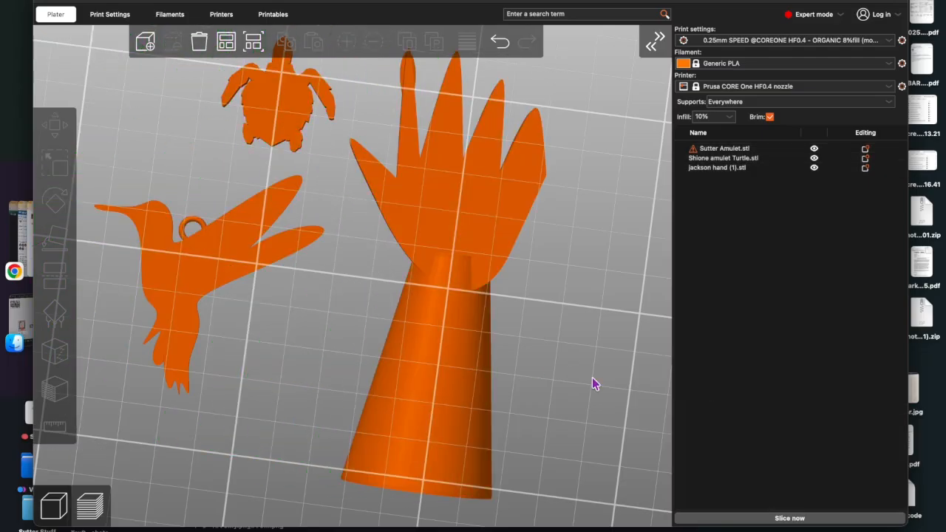
drag(593, 379, 567, 411)
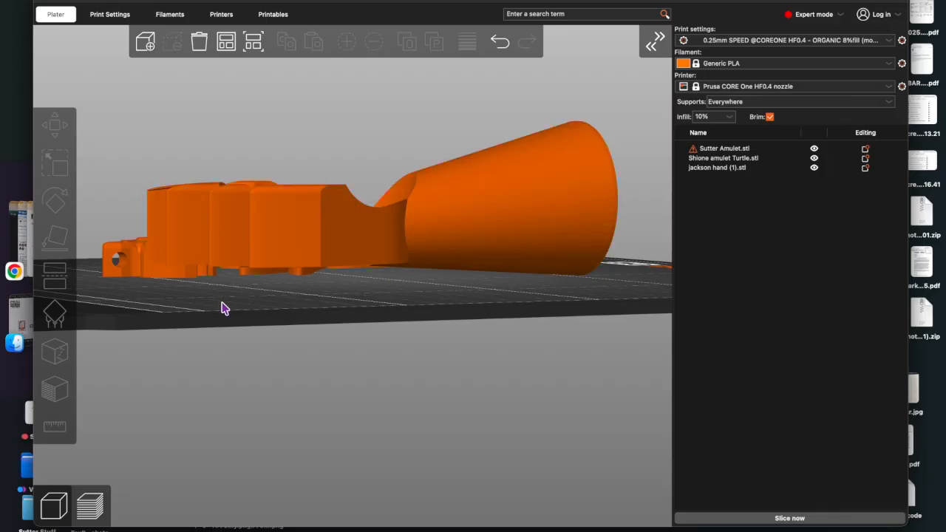
Step: Use Place on face to stand the hand model upright on the flat end of its wrist
click(220, 250)
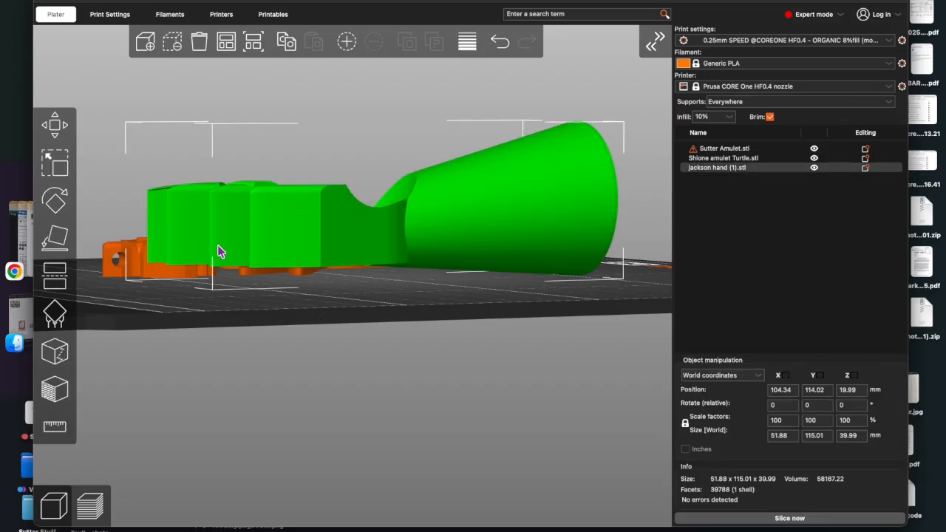
click(62, 240)
drag(416, 308, 413, 287)
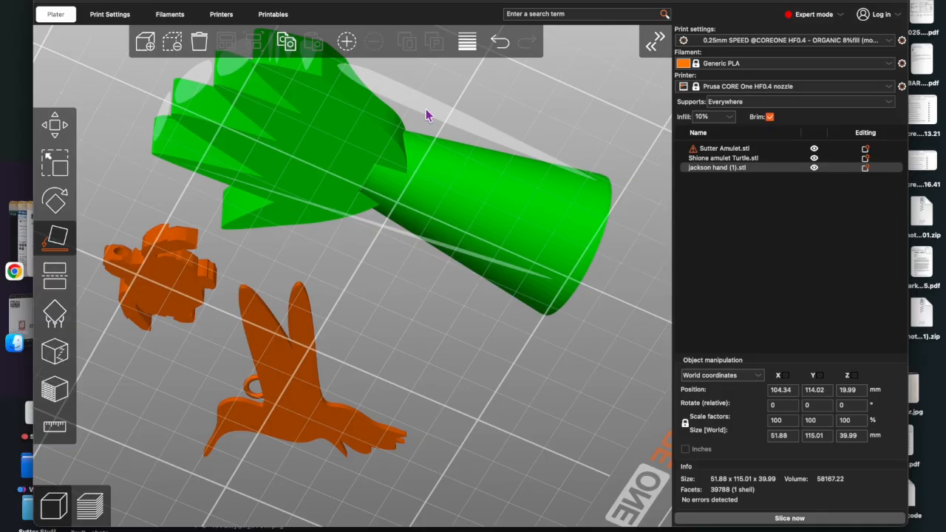
drag(401, 268, 383, 328)
click(381, 325)
drag(509, 362, 410, 342)
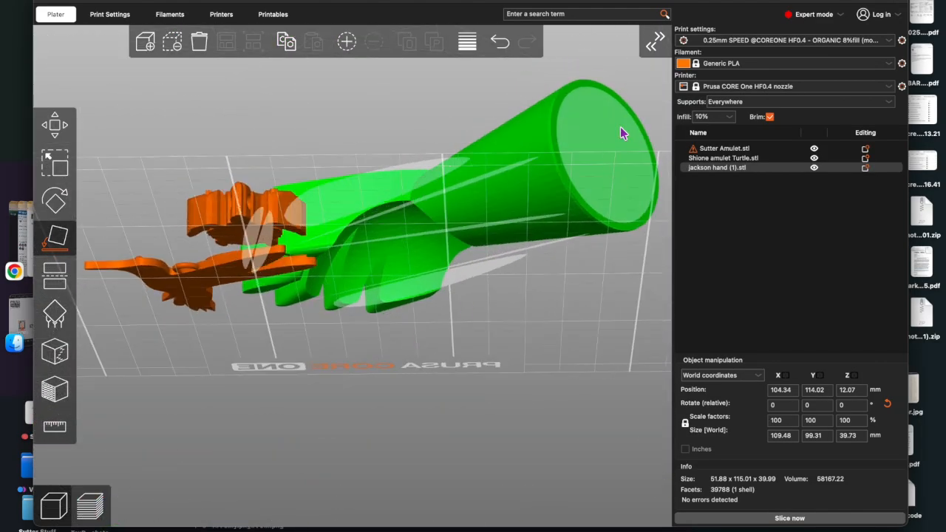
click(599, 144)
click(600, 144)
Step: Examine the upright hand model on the bed from the side and from above
drag(599, 144, 589, 233)
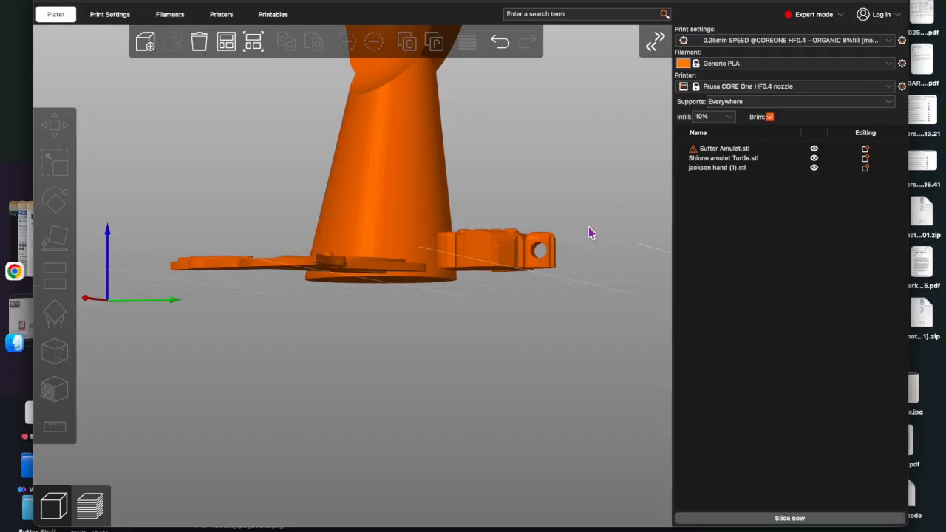
scroll(589, 233, down, 5)
scroll(589, 232, up, 2)
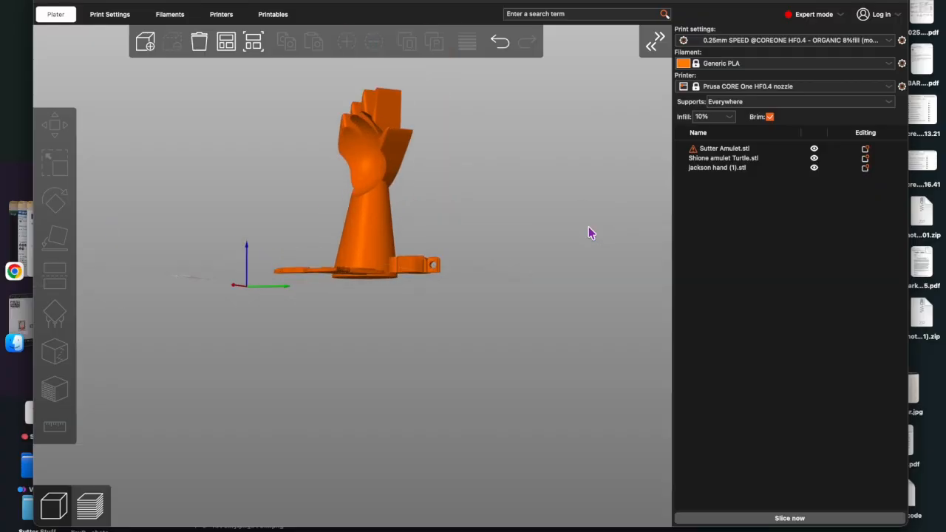
drag(468, 235, 477, 239)
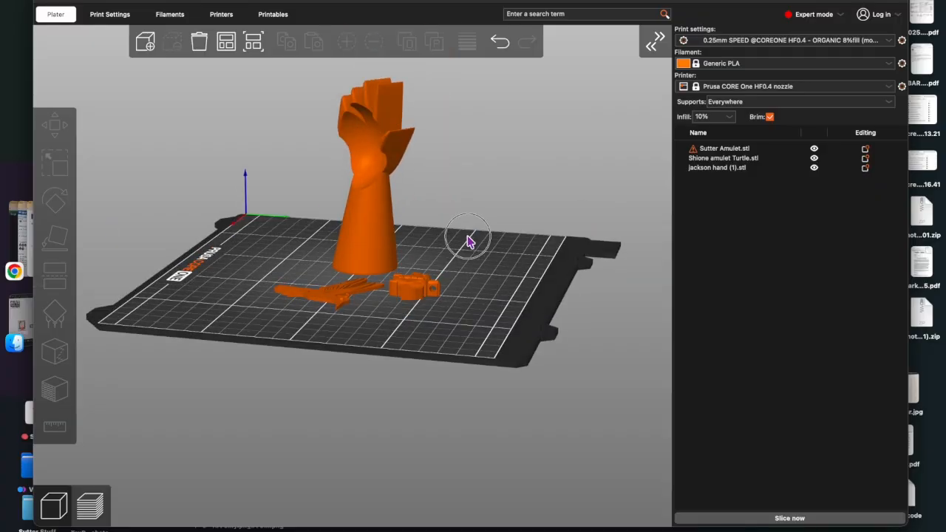
click(371, 136)
click(524, 273)
drag(524, 273, 531, 275)
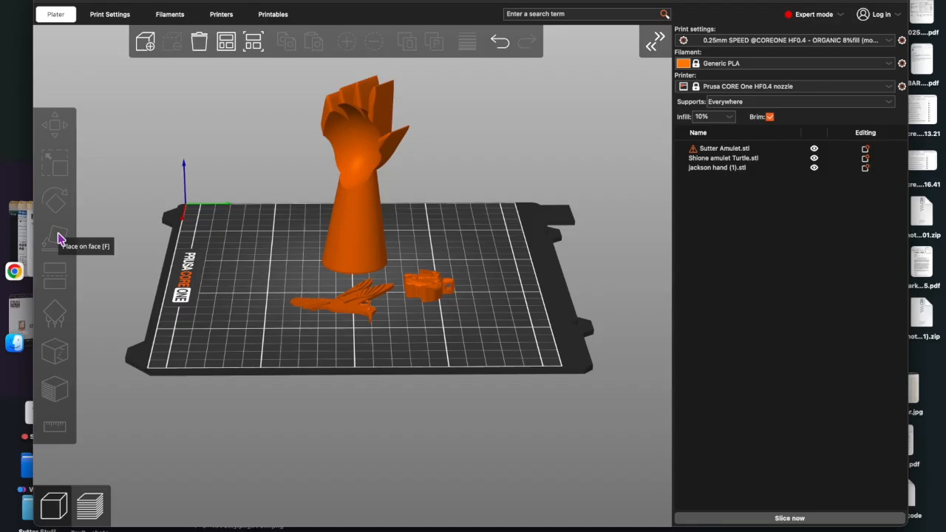
Step: Try to rest the hummingbird amulet on a different face with Place on face
click(356, 304)
click(57, 236)
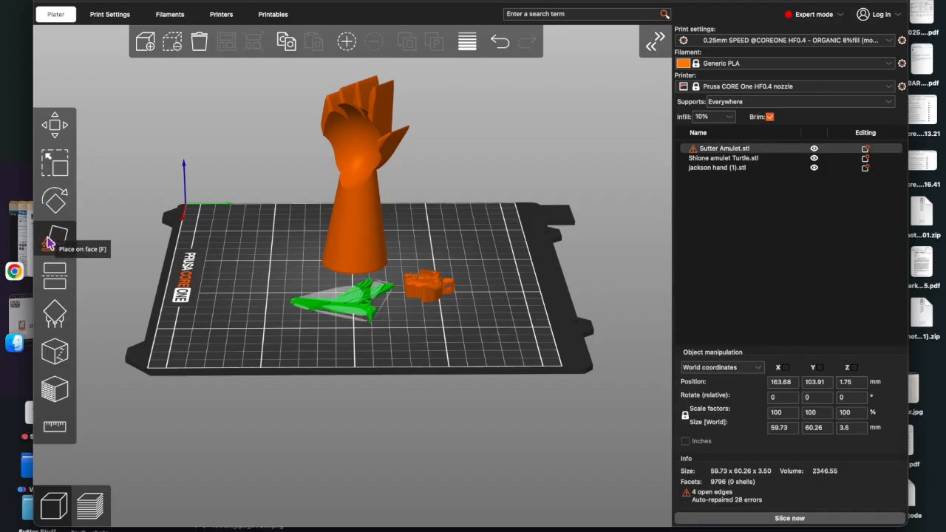
click(351, 303)
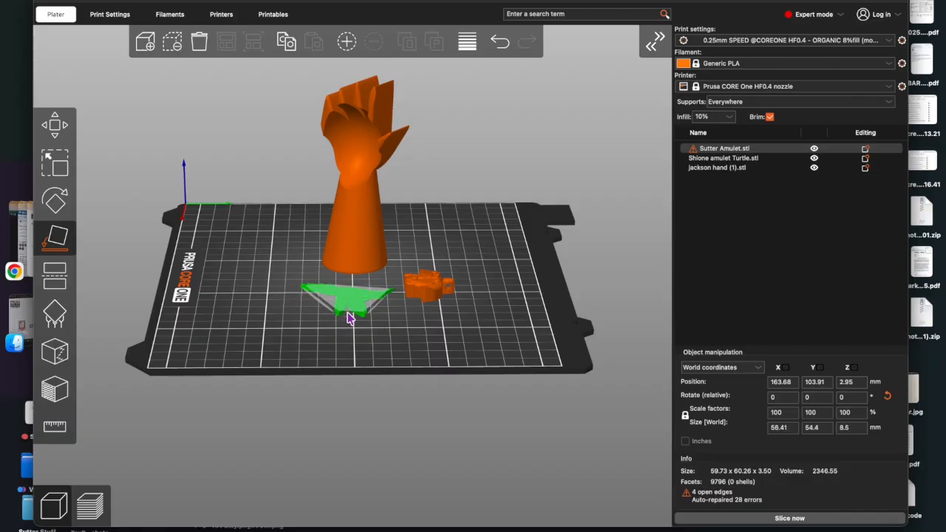
click(350, 318)
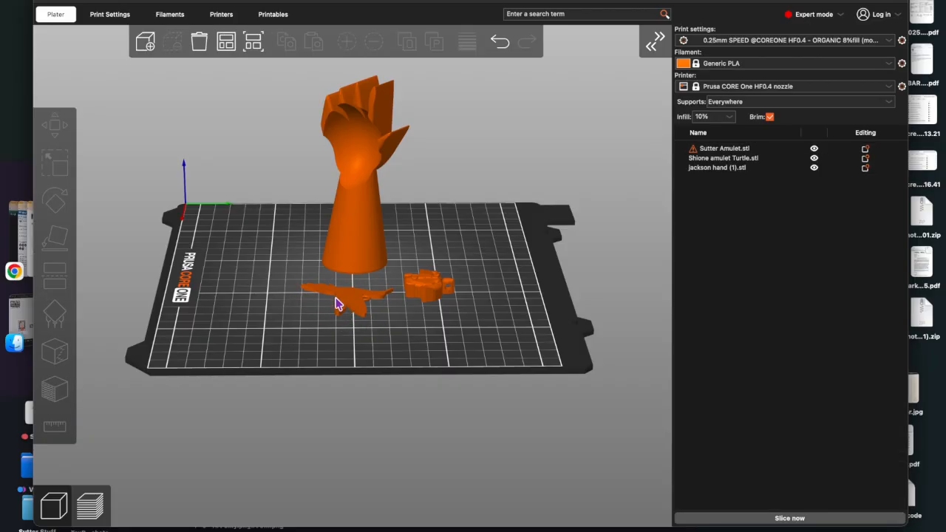
click(347, 303)
click(50, 238)
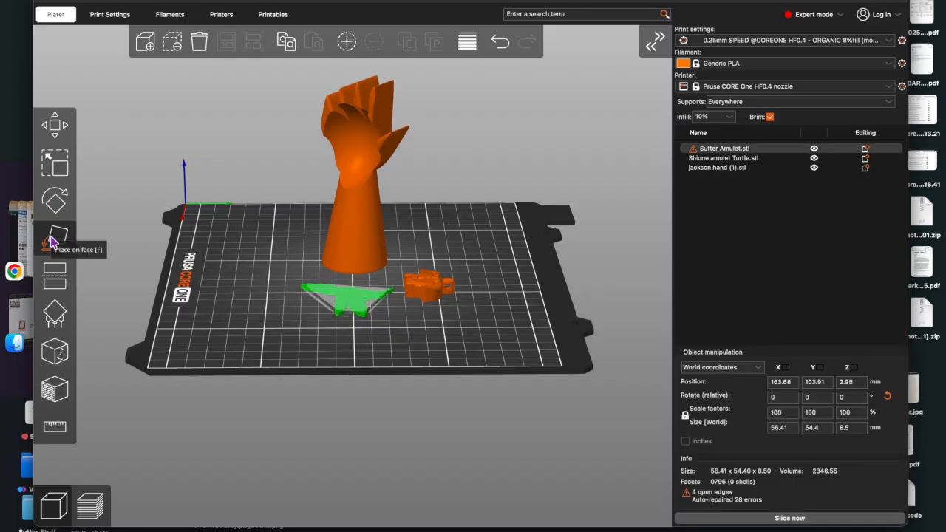
click(324, 310)
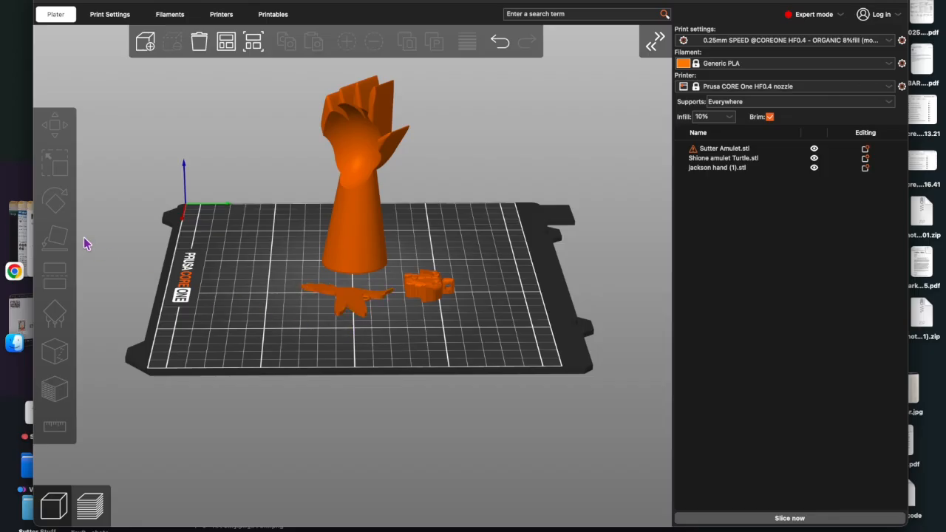
Step: Lay the hummingbird amulet flat on the bed with Place on face and check its orientation up close
click(365, 310)
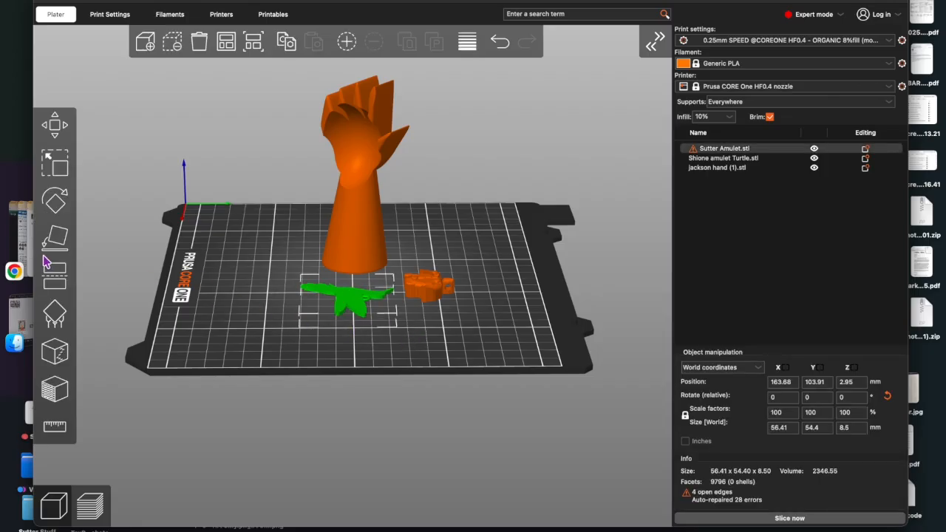
click(56, 238)
click(355, 312)
drag(350, 345, 380, 364)
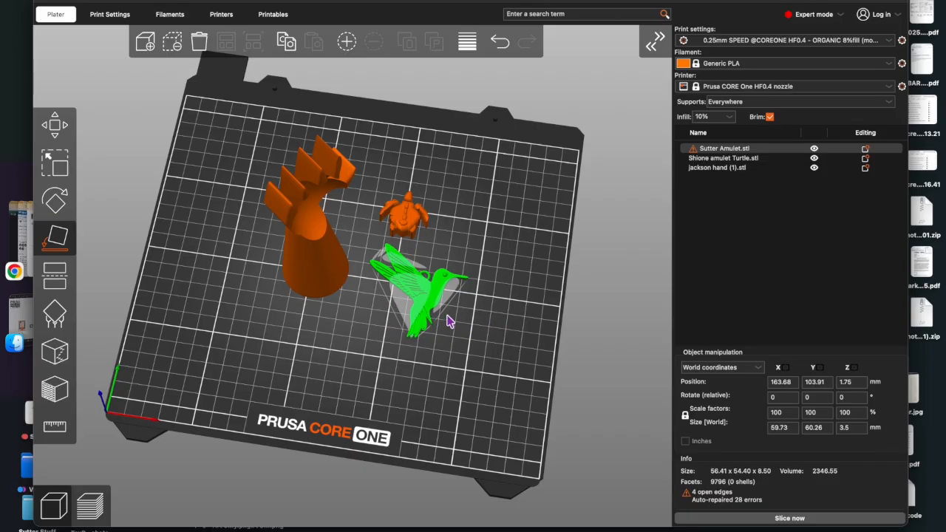
scroll(430, 333, up, 6)
drag(418, 332, 350, 323)
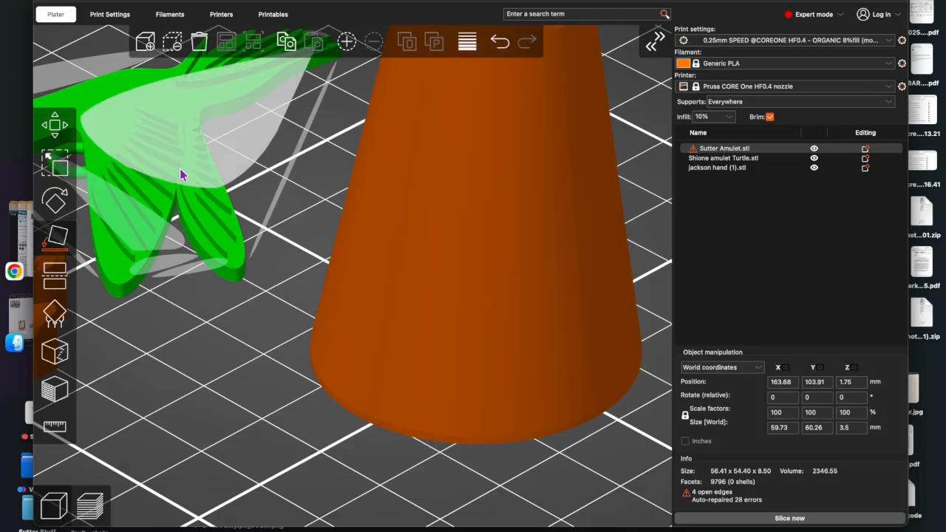
Step: Try resting the hummingbird amulet on its detailed side with Place on face and check the orientation
click(165, 347)
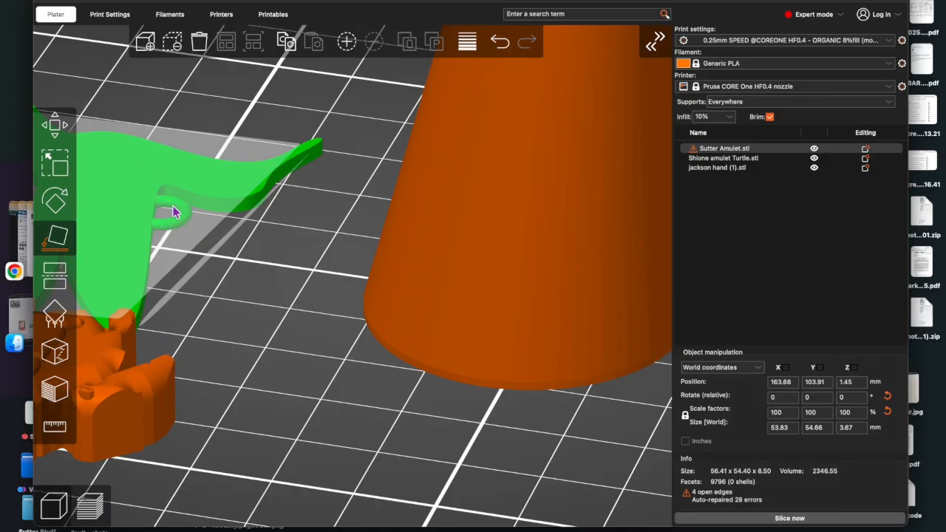
click(271, 313)
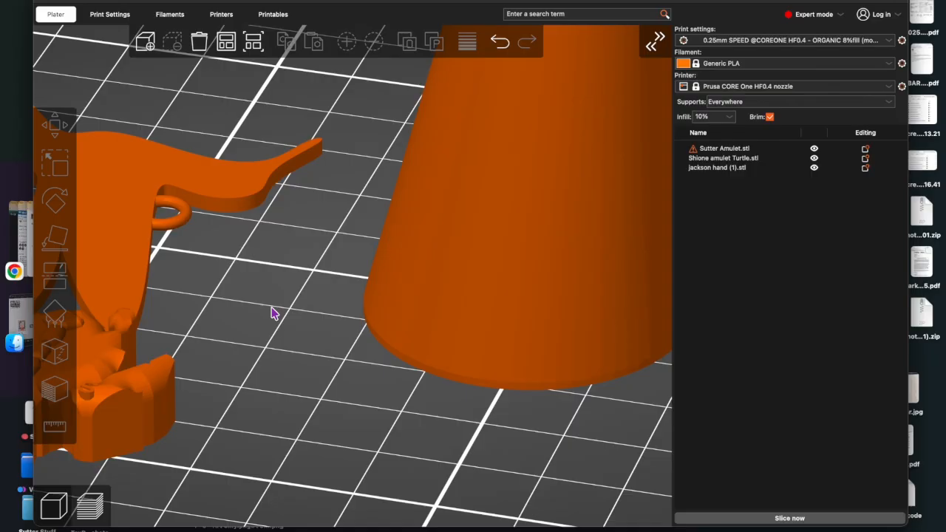
drag(249, 331, 283, 328)
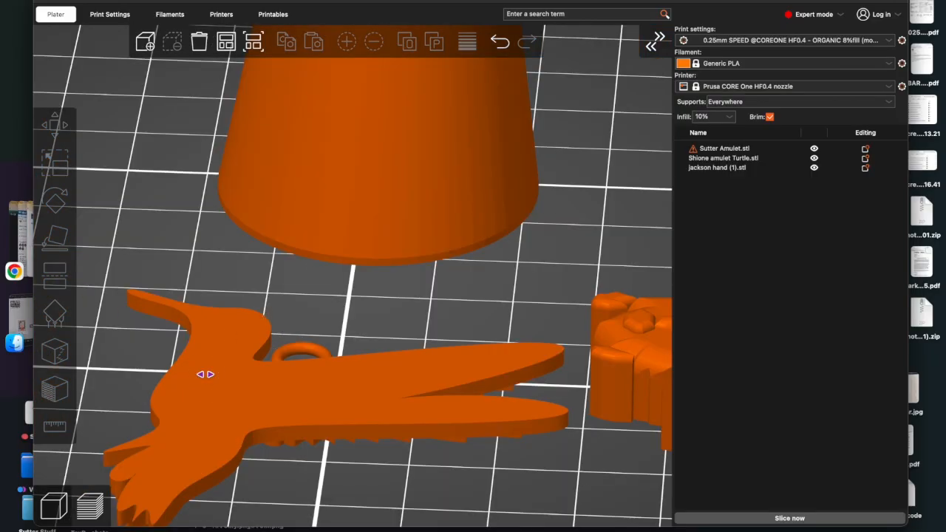
Step: Lay the hummingbird amulet on its smooth back with Place on face so the wing details point up, and inspect the orientation
click(271, 394)
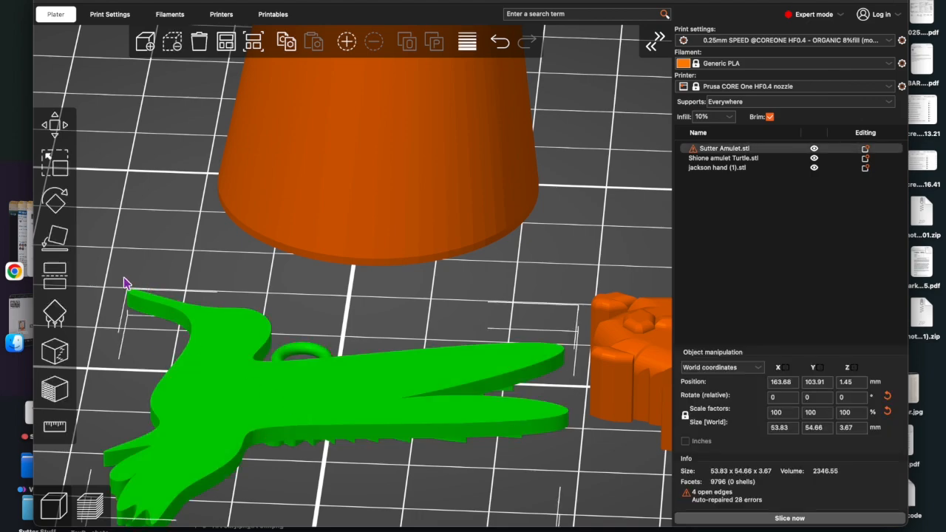
click(56, 238)
click(298, 423)
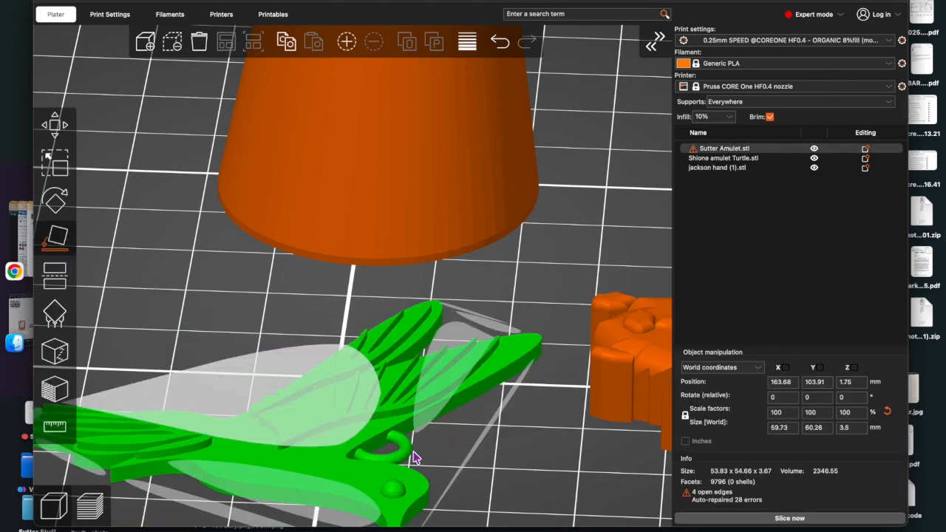
click(515, 490)
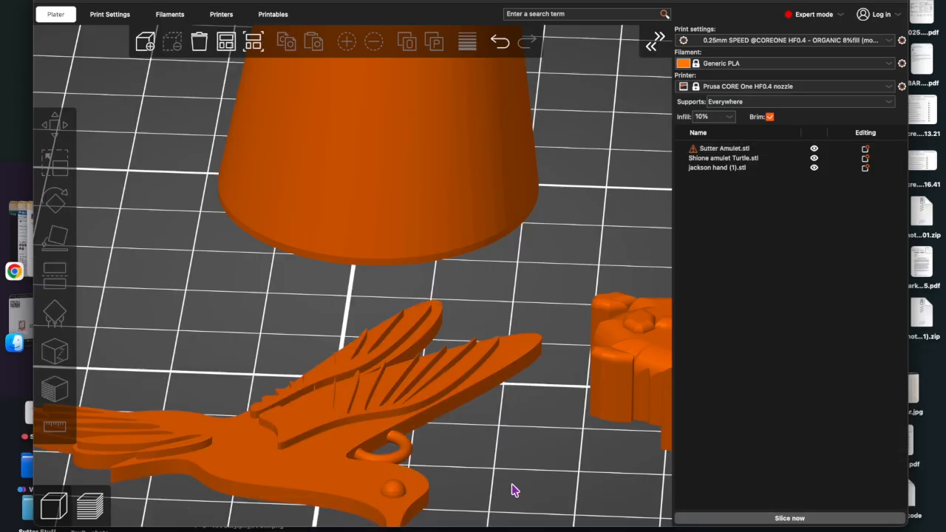
scroll(515, 490, up, 5)
scroll(515, 490, down, 5)
scroll(515, 490, down, 3)
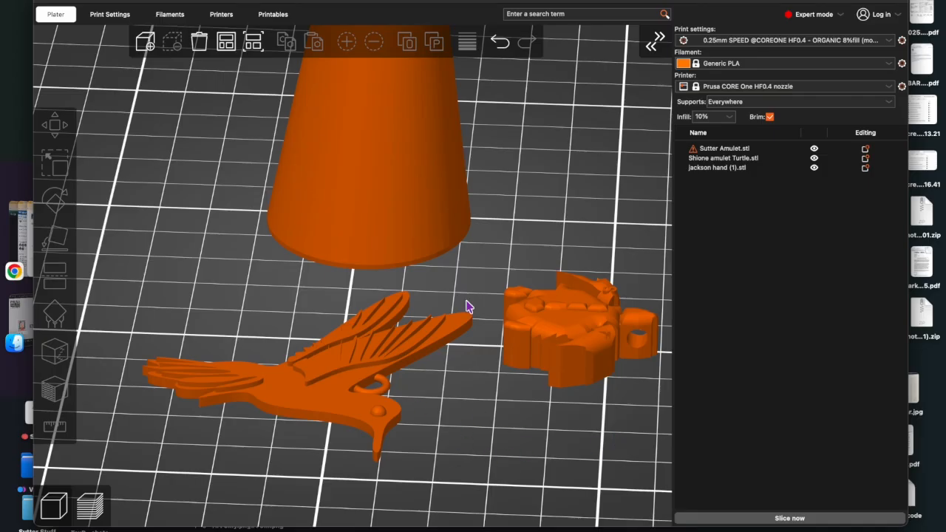
Step: Slice the three models with supports kept at Everywhere and examine the generated supports around the hand and turtle amulet
click(768, 104)
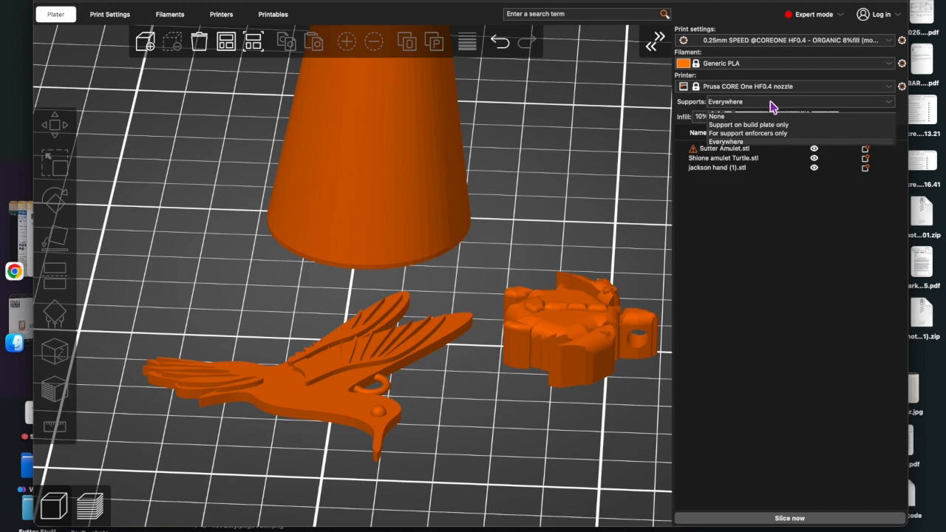
click(764, 323)
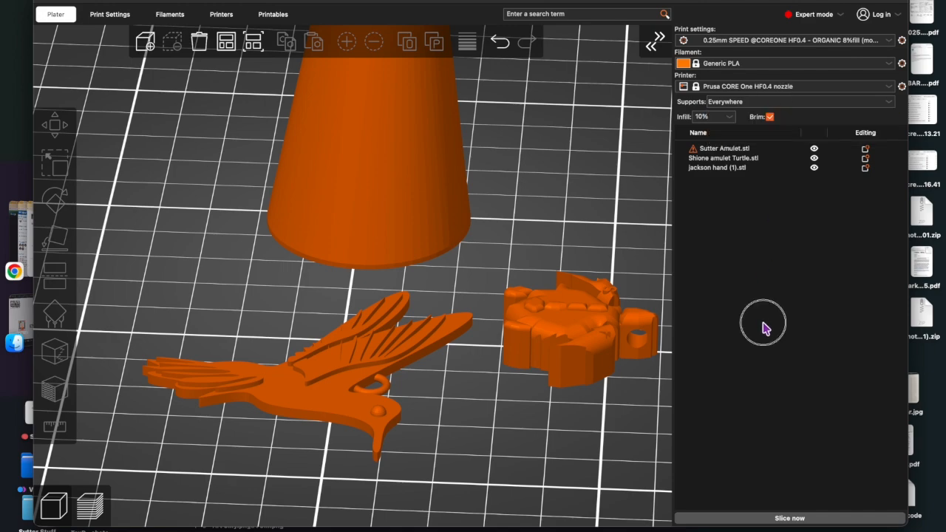
click(791, 518)
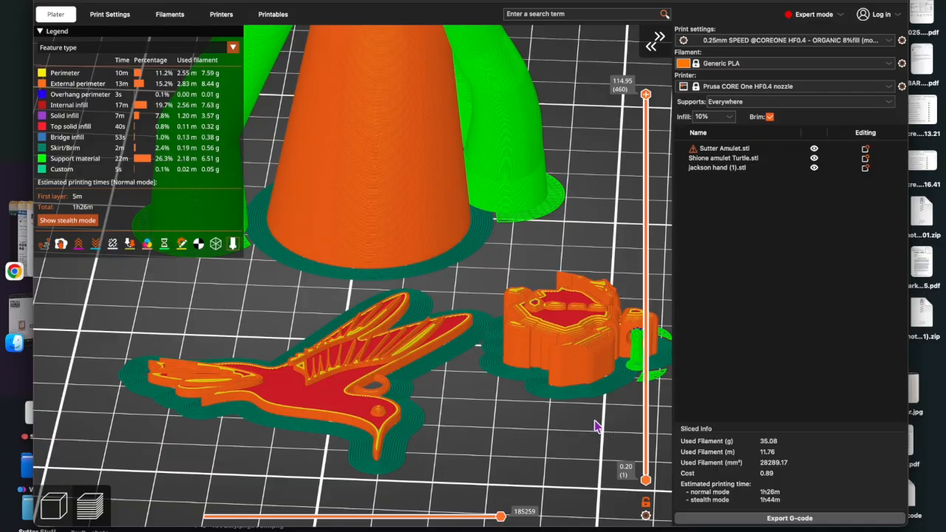
scroll(605, 338, up, 5)
scroll(597, 340, down, 8)
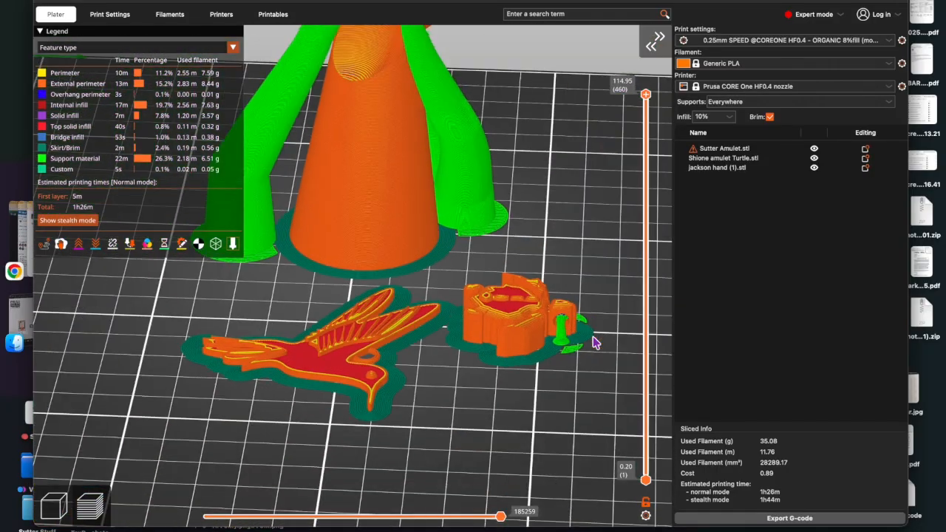
scroll(595, 342, up, 3)
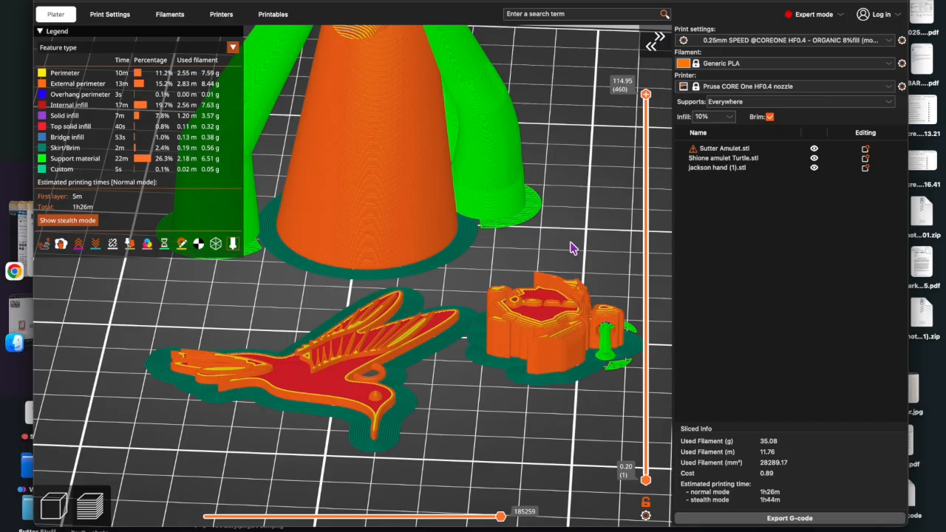
scroll(570, 248, down, 6)
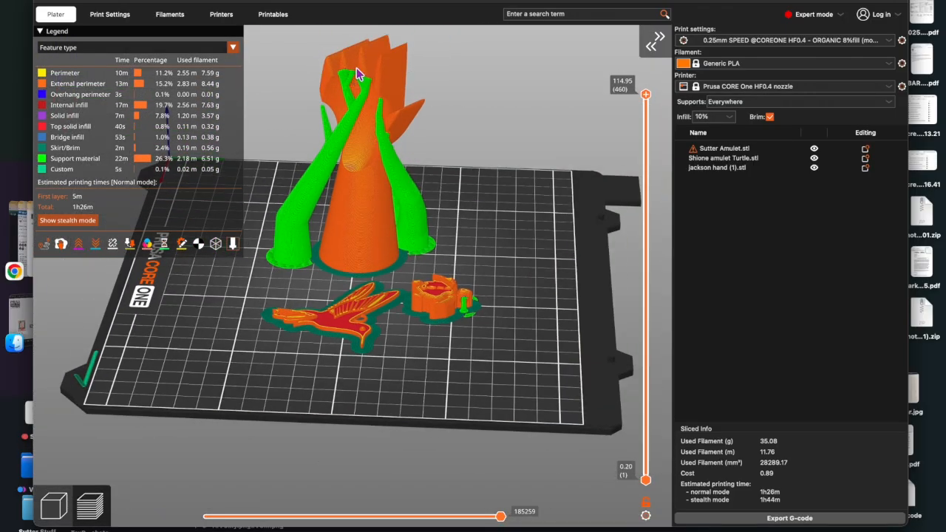
scroll(383, 226, up, 3)
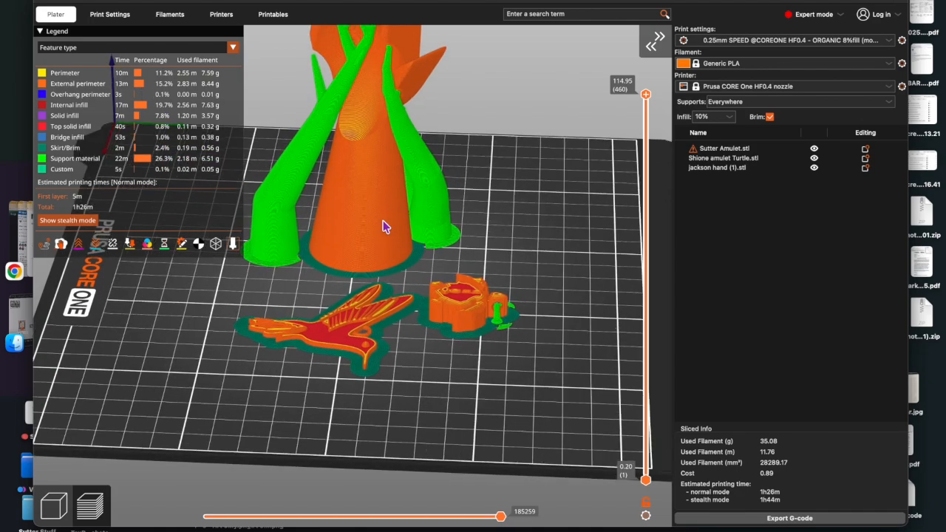
scroll(383, 225, down, 3)
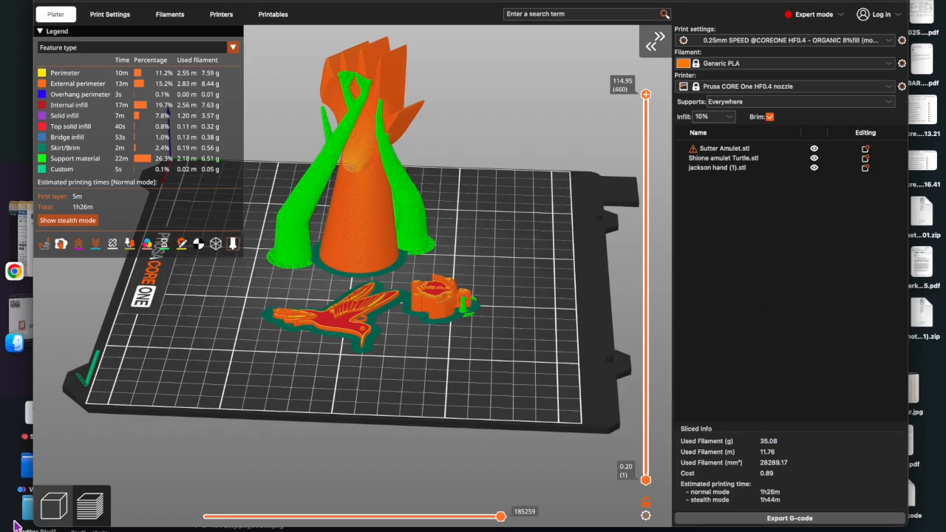
Step: Set supports to None, slice the plate again, and return to the 3D editor view
click(59, 509)
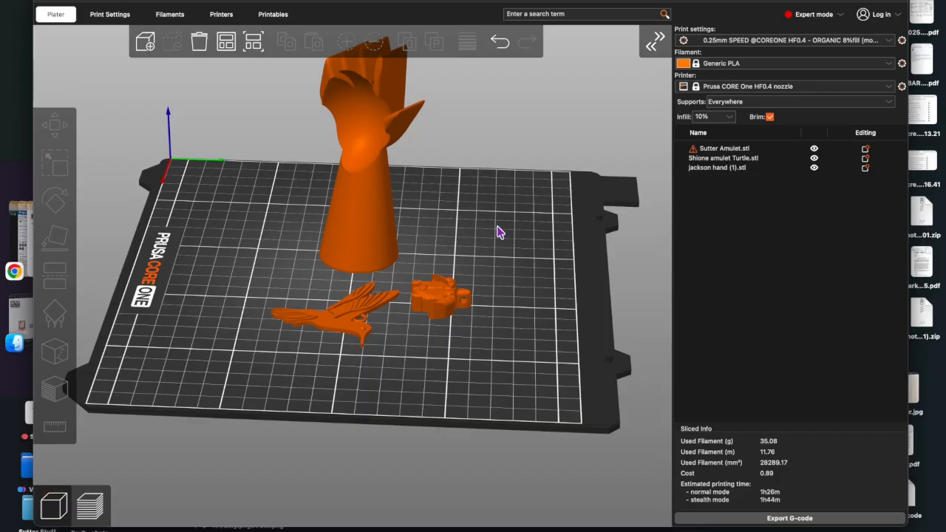
click(777, 103)
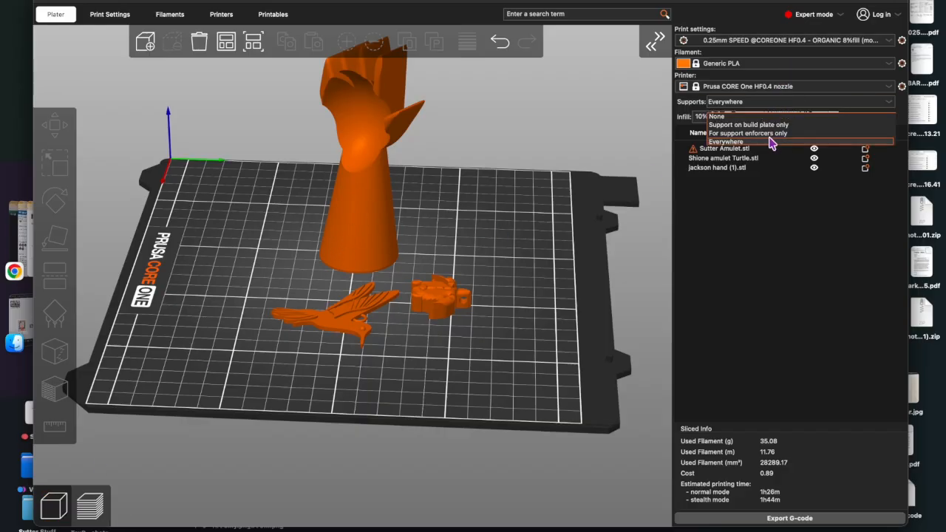
click(745, 118)
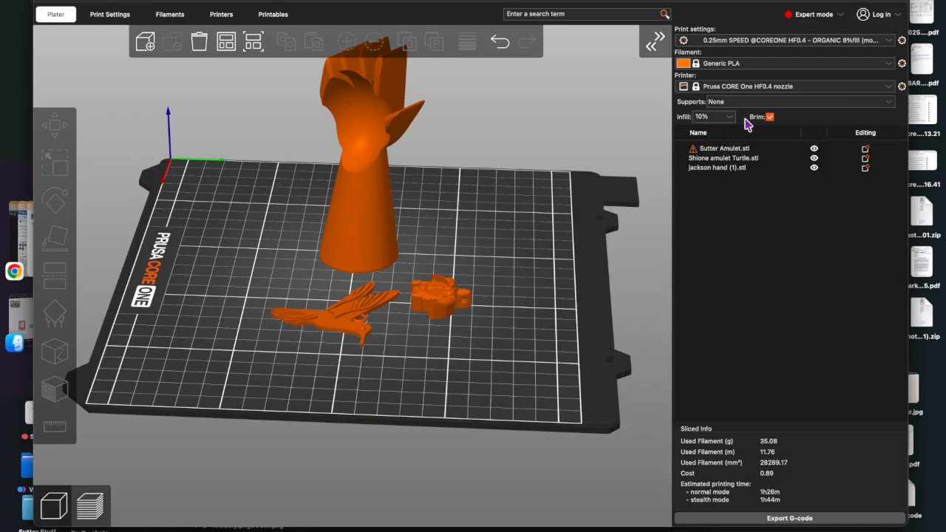
click(802, 519)
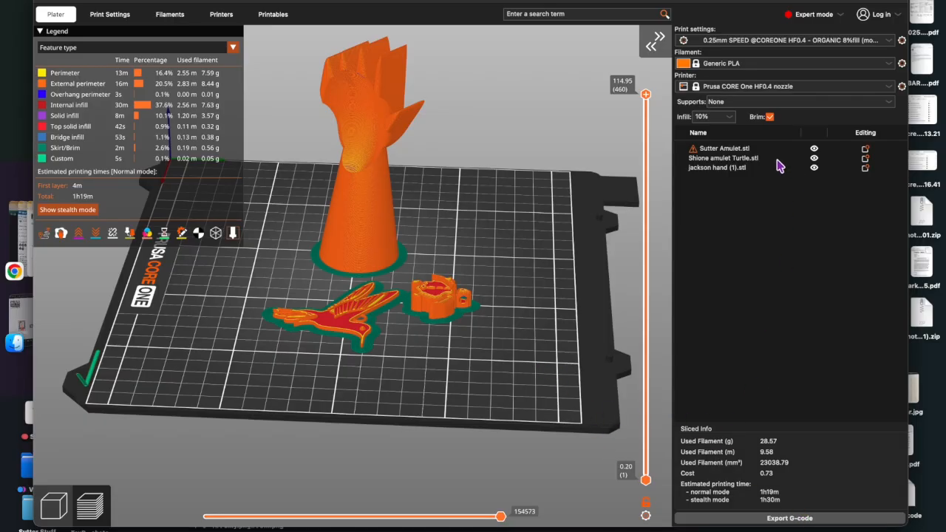
click(54, 506)
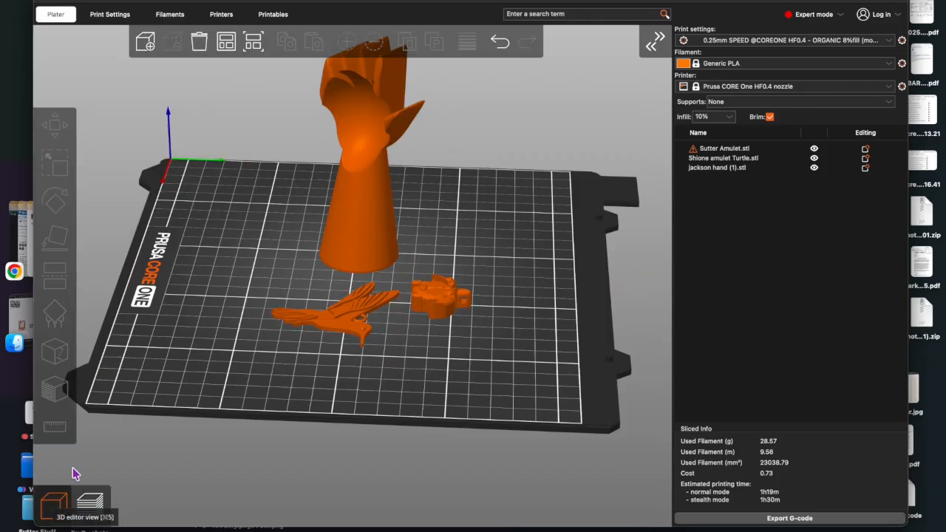
Step: Try brushing support enforcers onto the underside of the hummingbird amulet's loop with Paint-on supports, and undo the stroke
scroll(373, 384, up, 1)
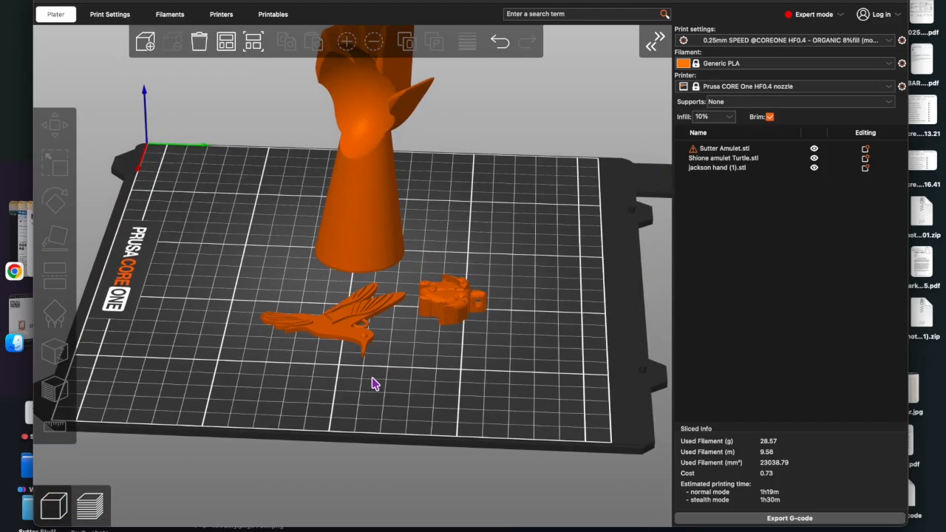
drag(373, 383, 355, 363)
scroll(356, 362, up, 8)
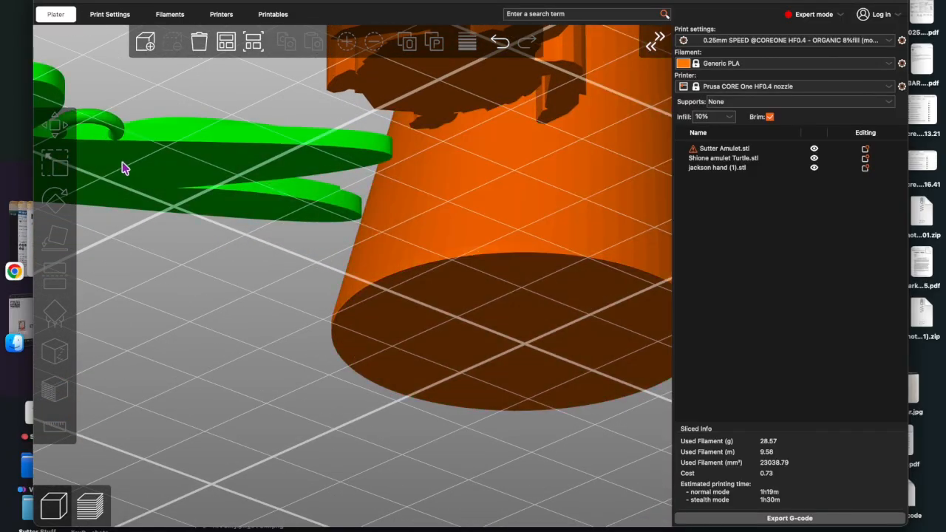
scroll(125, 181, down, 5)
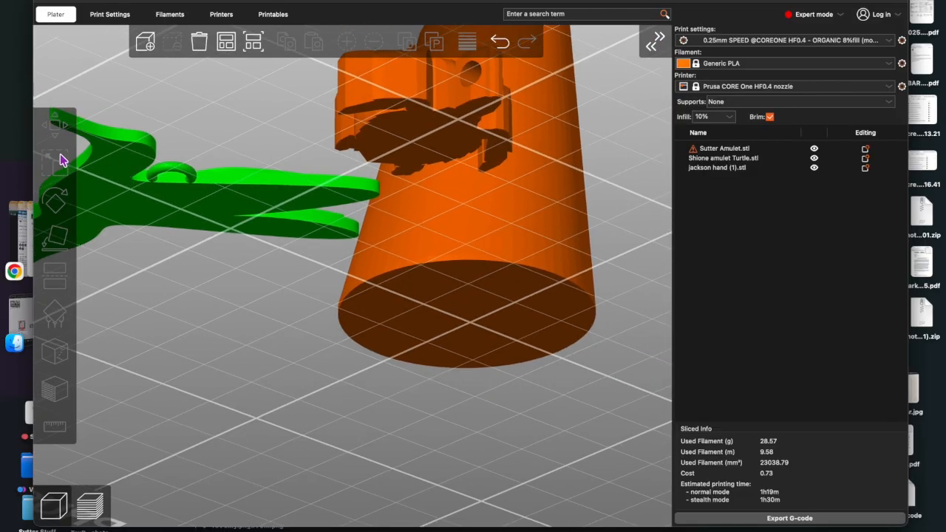
click(145, 203)
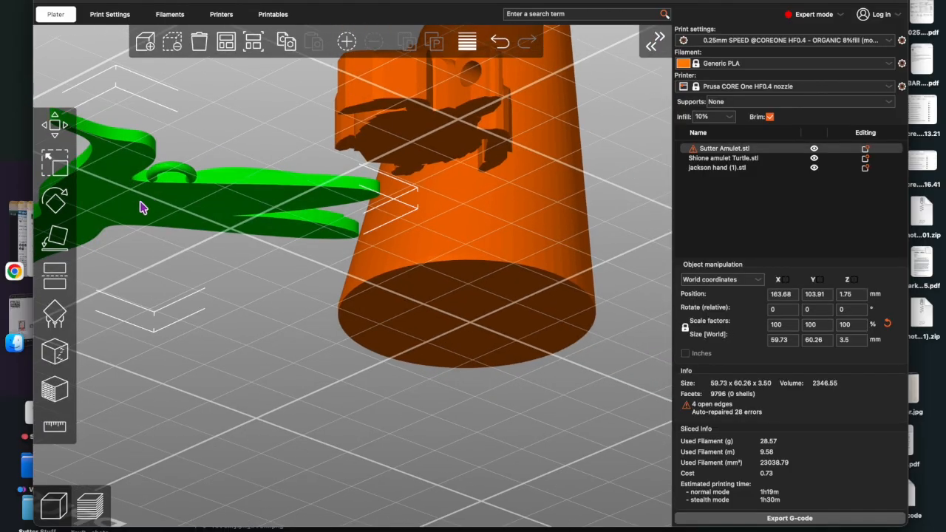
click(56, 323)
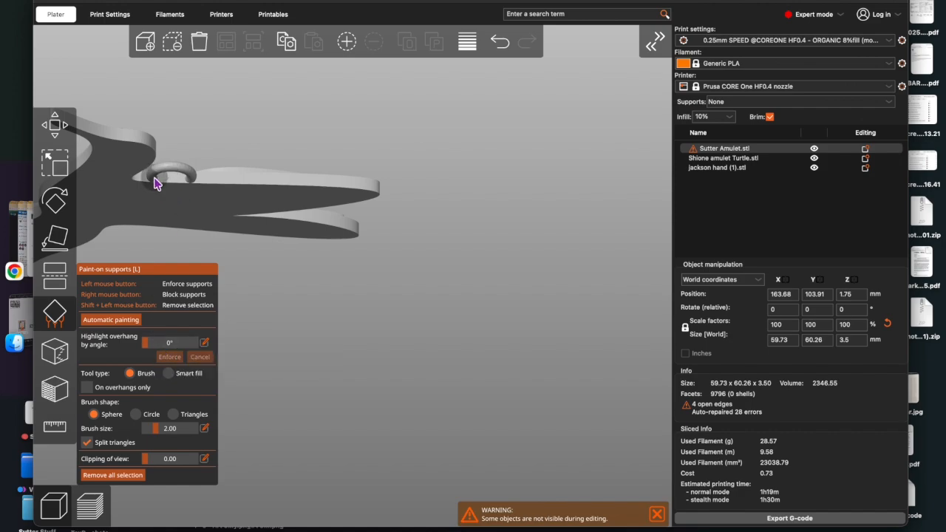
drag(155, 183, 188, 183)
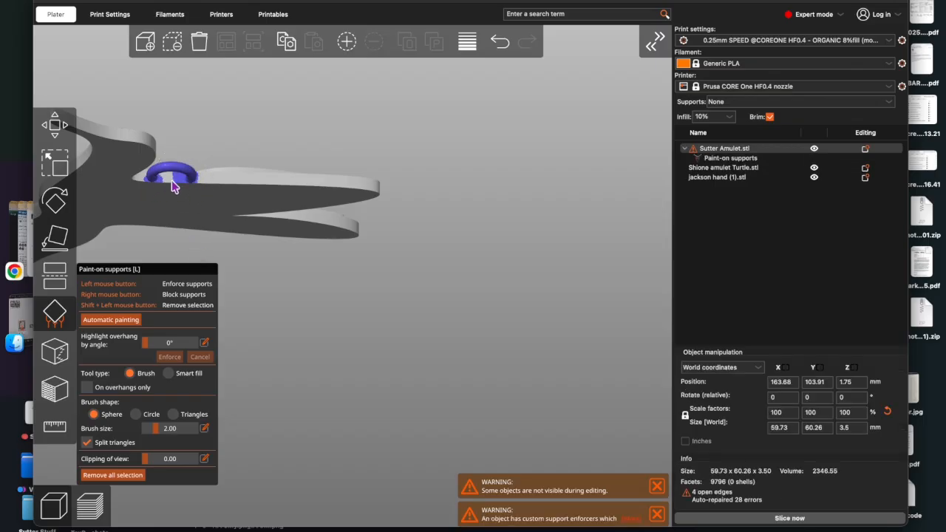
key(ctrl+z)
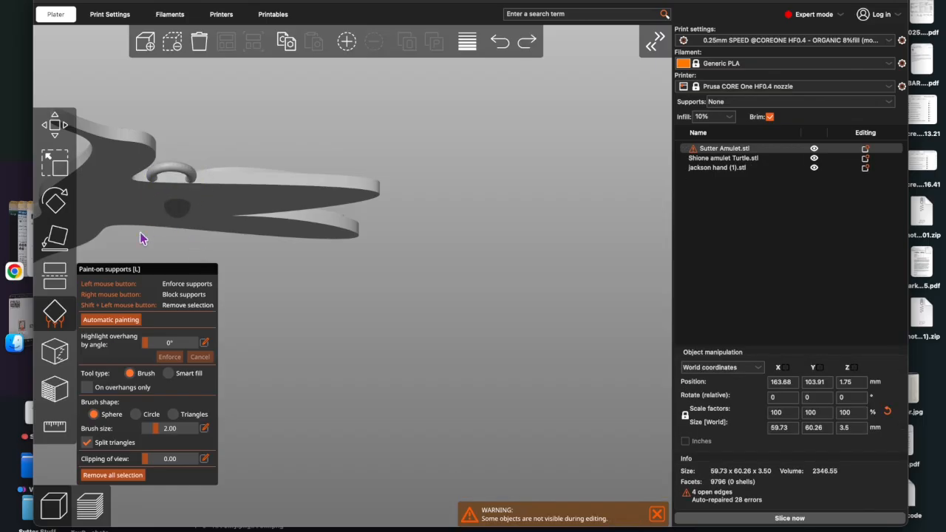
Step: Mark the hummingbird amulet's loop as a support enforcer using Smart fill, and set supports to For support enforcers only
click(185, 376)
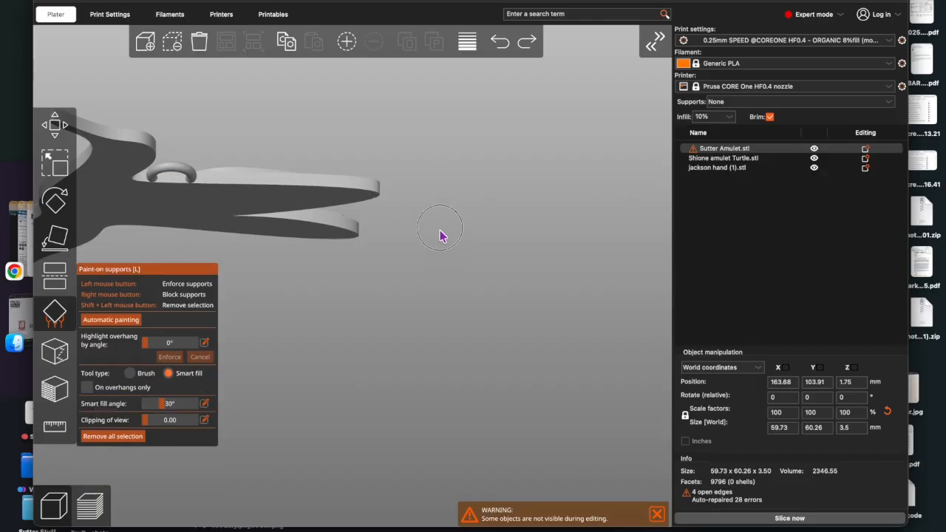
drag(441, 237, 441, 230)
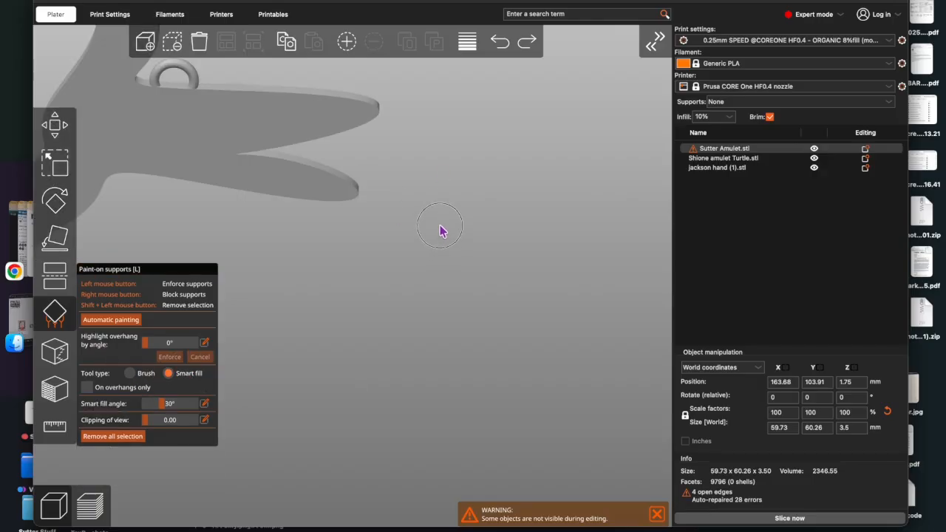
click(187, 74)
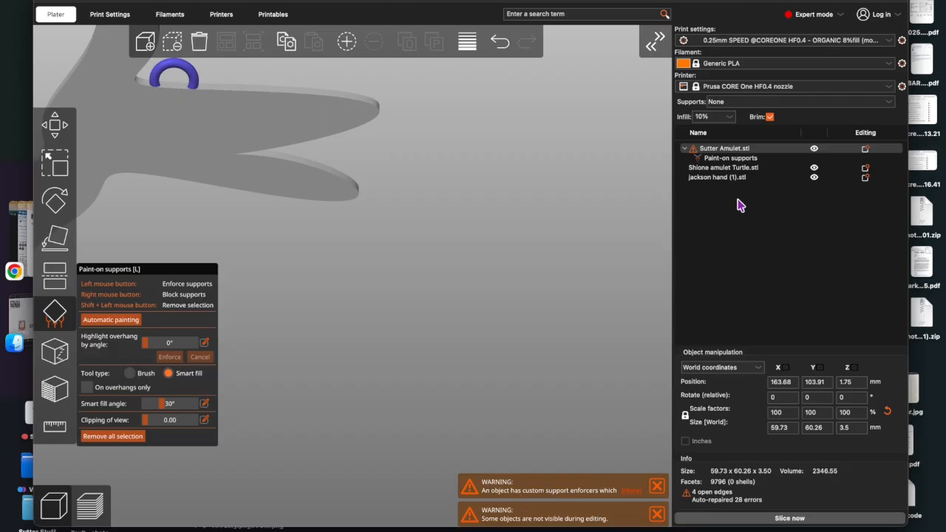
click(741, 108)
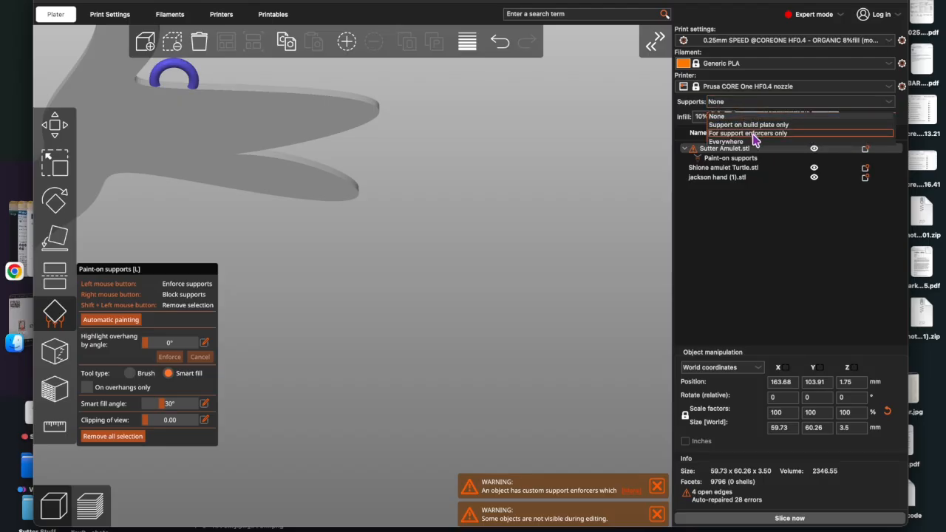
click(755, 134)
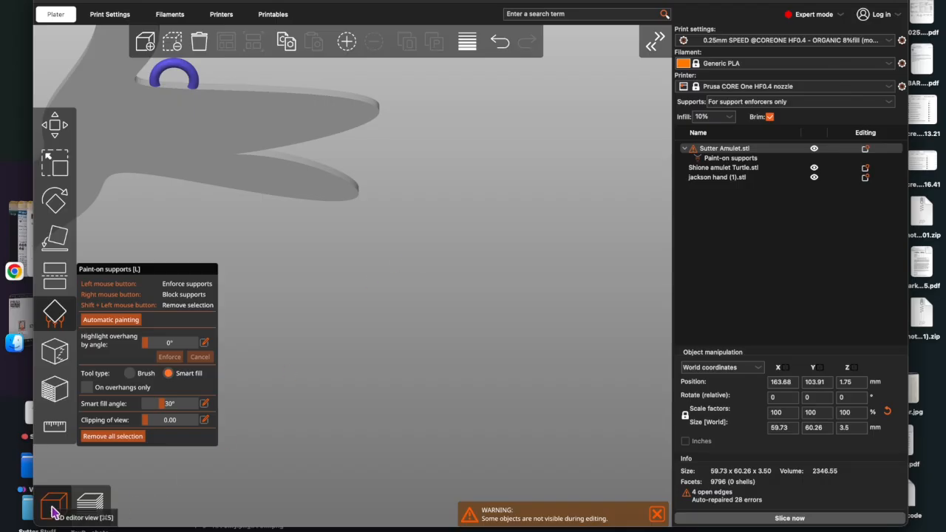
Step: Leave support painting, delete the hand model from the bed, and auto-arrange the two remaining amulets
click(52, 132)
scroll(383, 231, down, 10)
drag(408, 236, 425, 281)
click(345, 236)
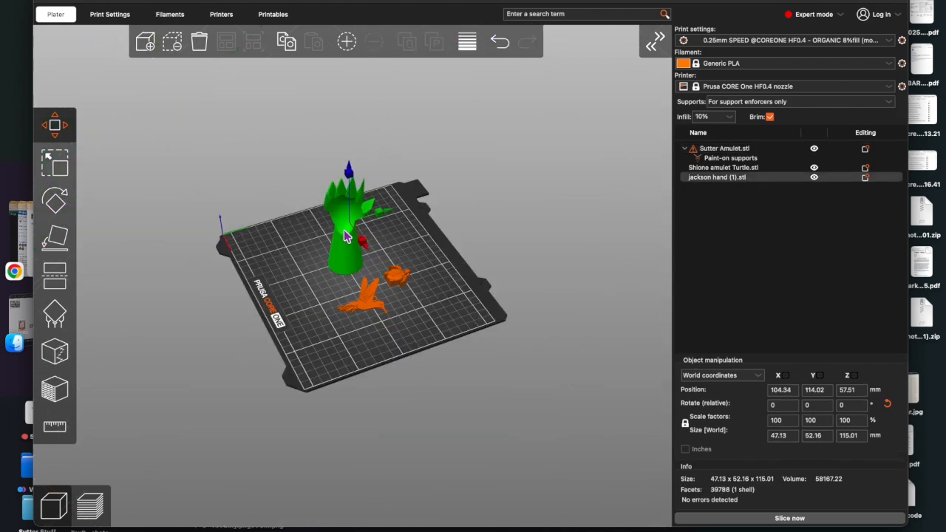
key(Delete)
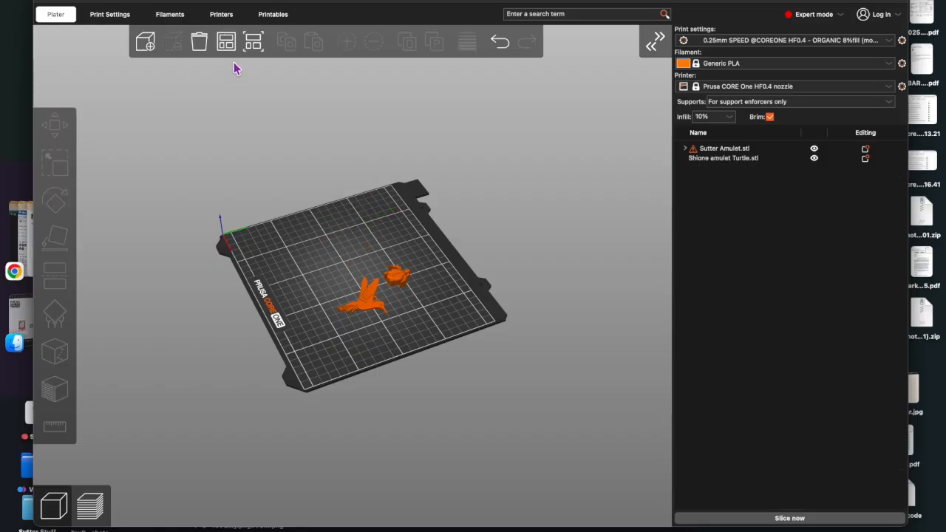
click(226, 43)
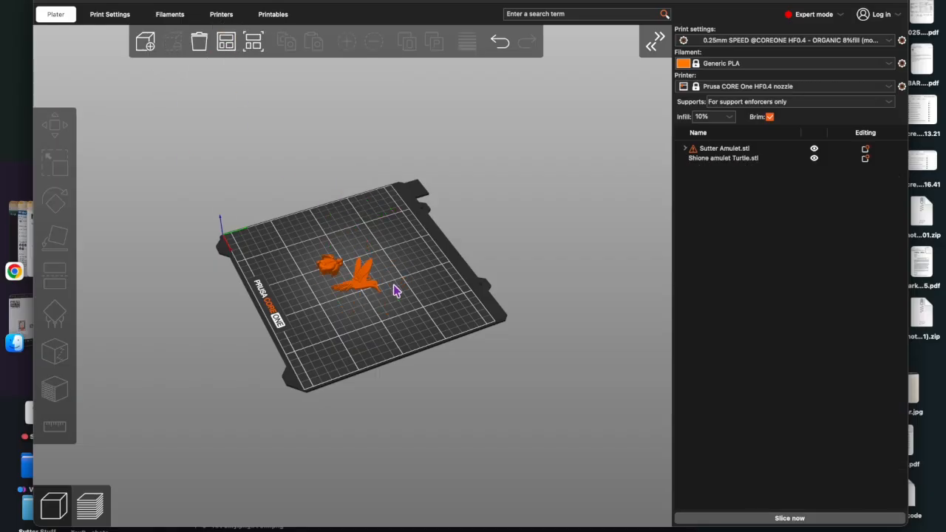
Step: Slice the plate with the hummingbird and turtle amulets, using 10% infill, a brim and supports for enforcers only
scroll(372, 313, up, 4)
scroll(373, 313, up, 5)
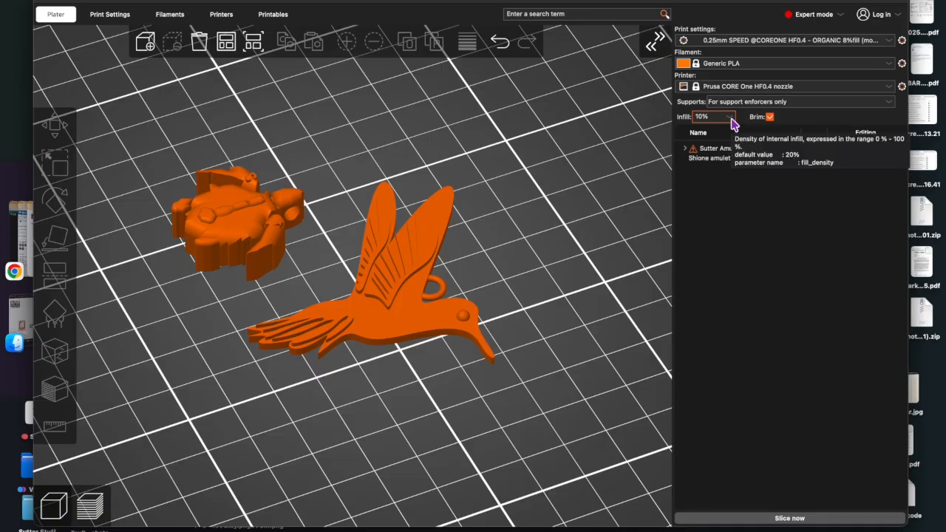
click(793, 518)
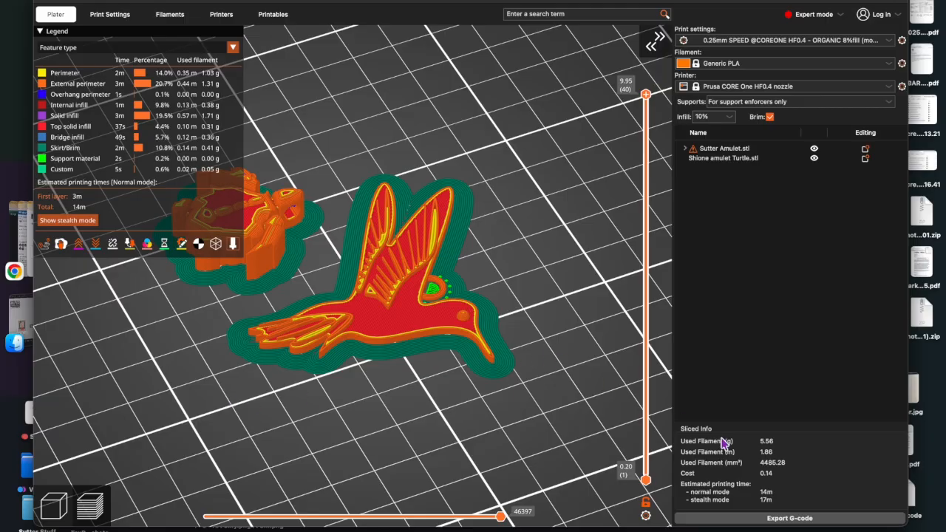
Step: Export the sliced plate as a G-code file to the Desktop, keeping the suggested file name
click(798, 520)
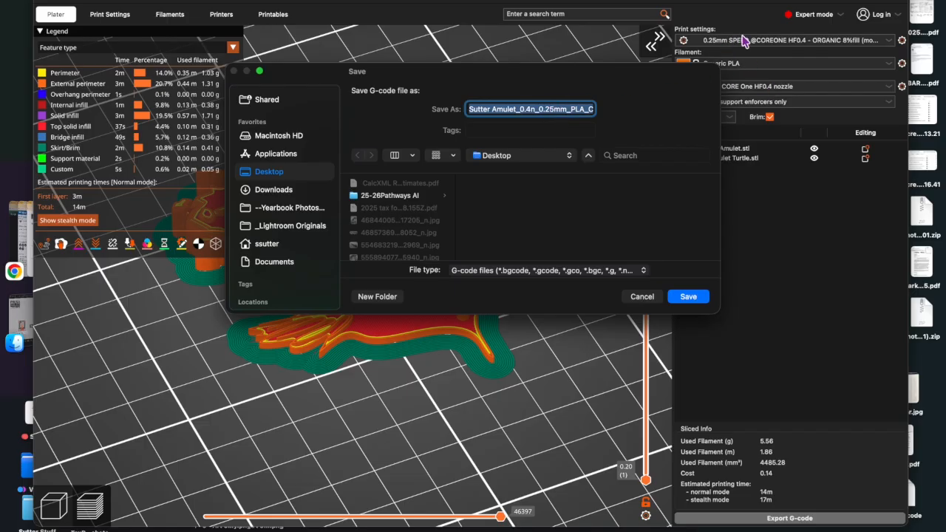
click(582, 110)
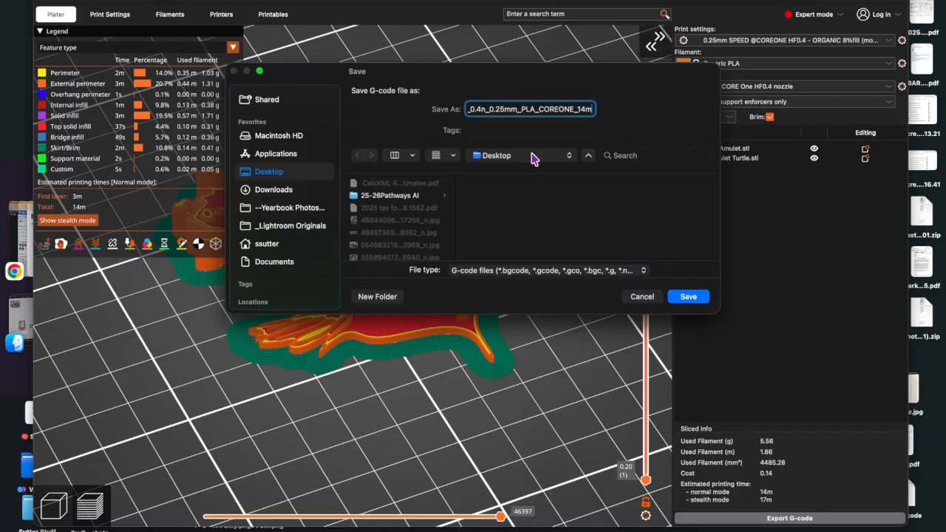
click(688, 296)
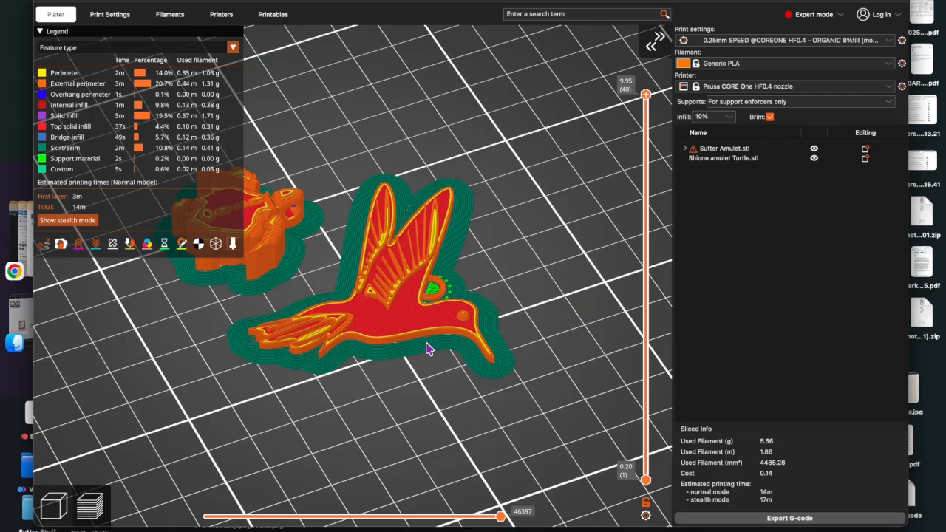
scroll(453, 407, down, 2)
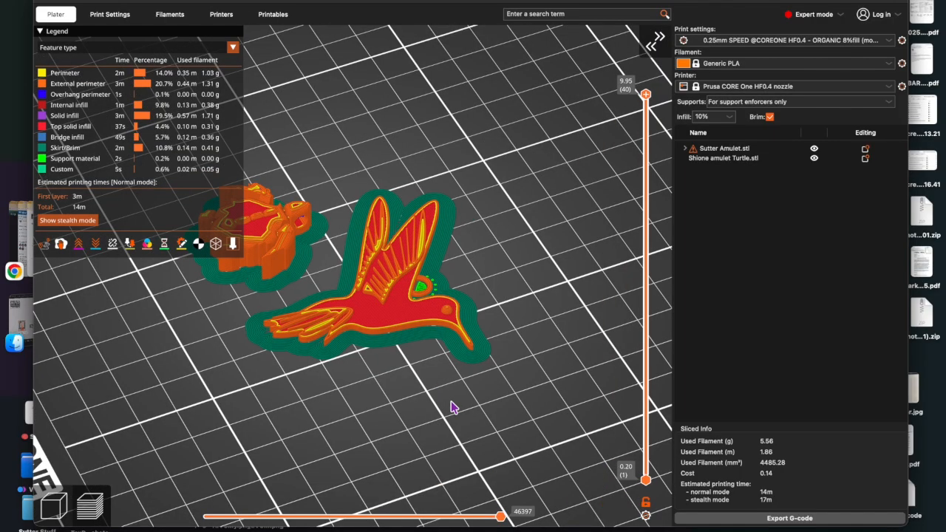
scroll(453, 407, up, 5)
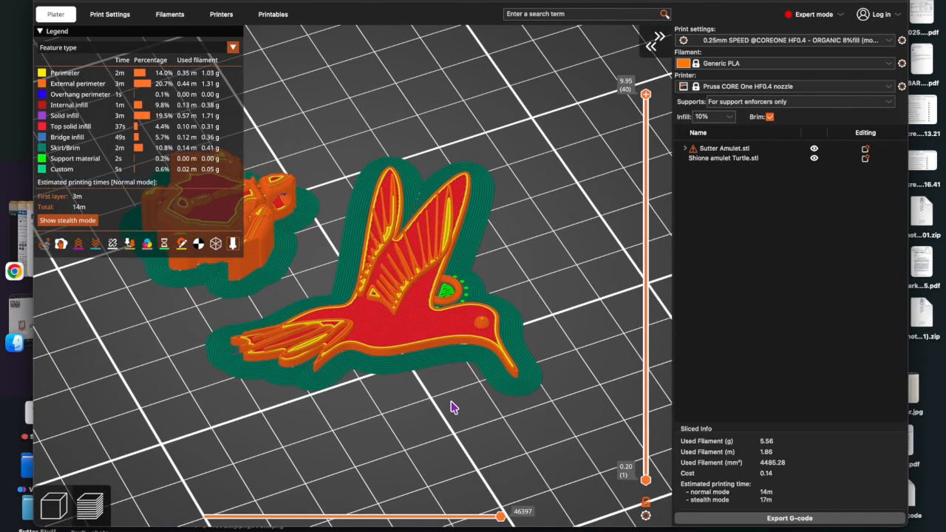
mouse_move(566, 365)
mouse_down()
mouse_move(536, 360)
mouse_move(571, 347)
mouse_move(531, 353)
mouse_move(545, 379)
mouse_move(564, 378)
mouse_up()
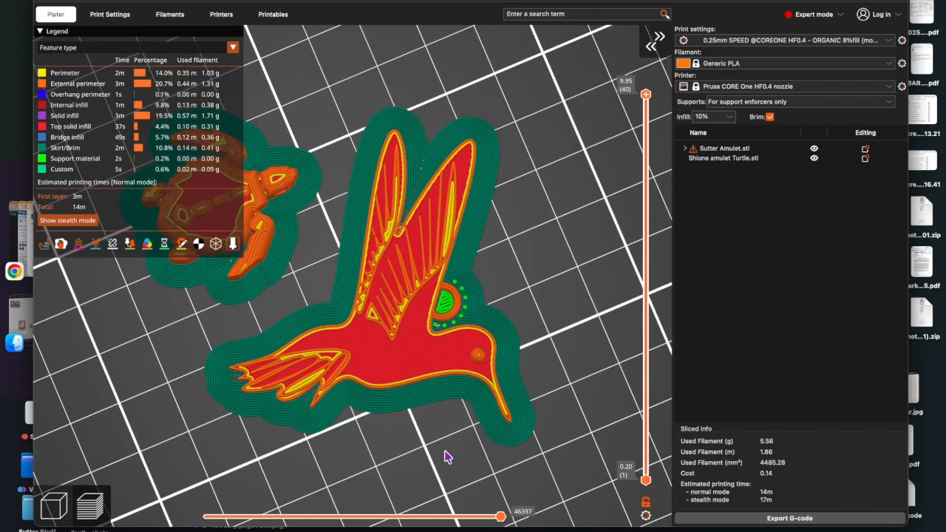